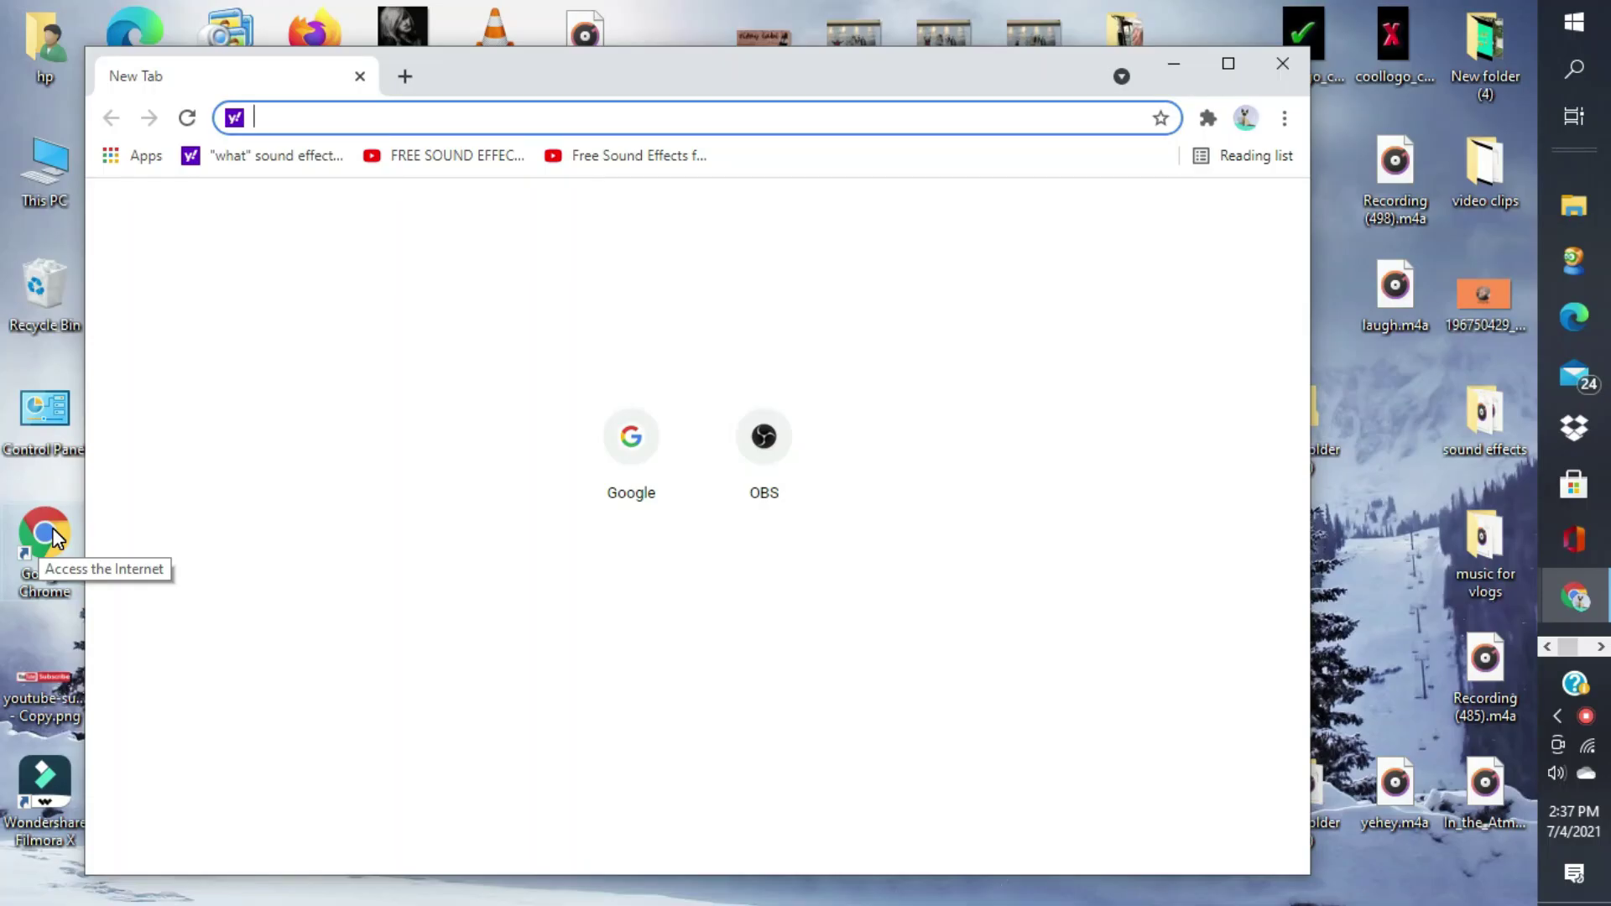
- Open google.com from the New Tab shortcut tile and select its web address
left_click(637, 452)
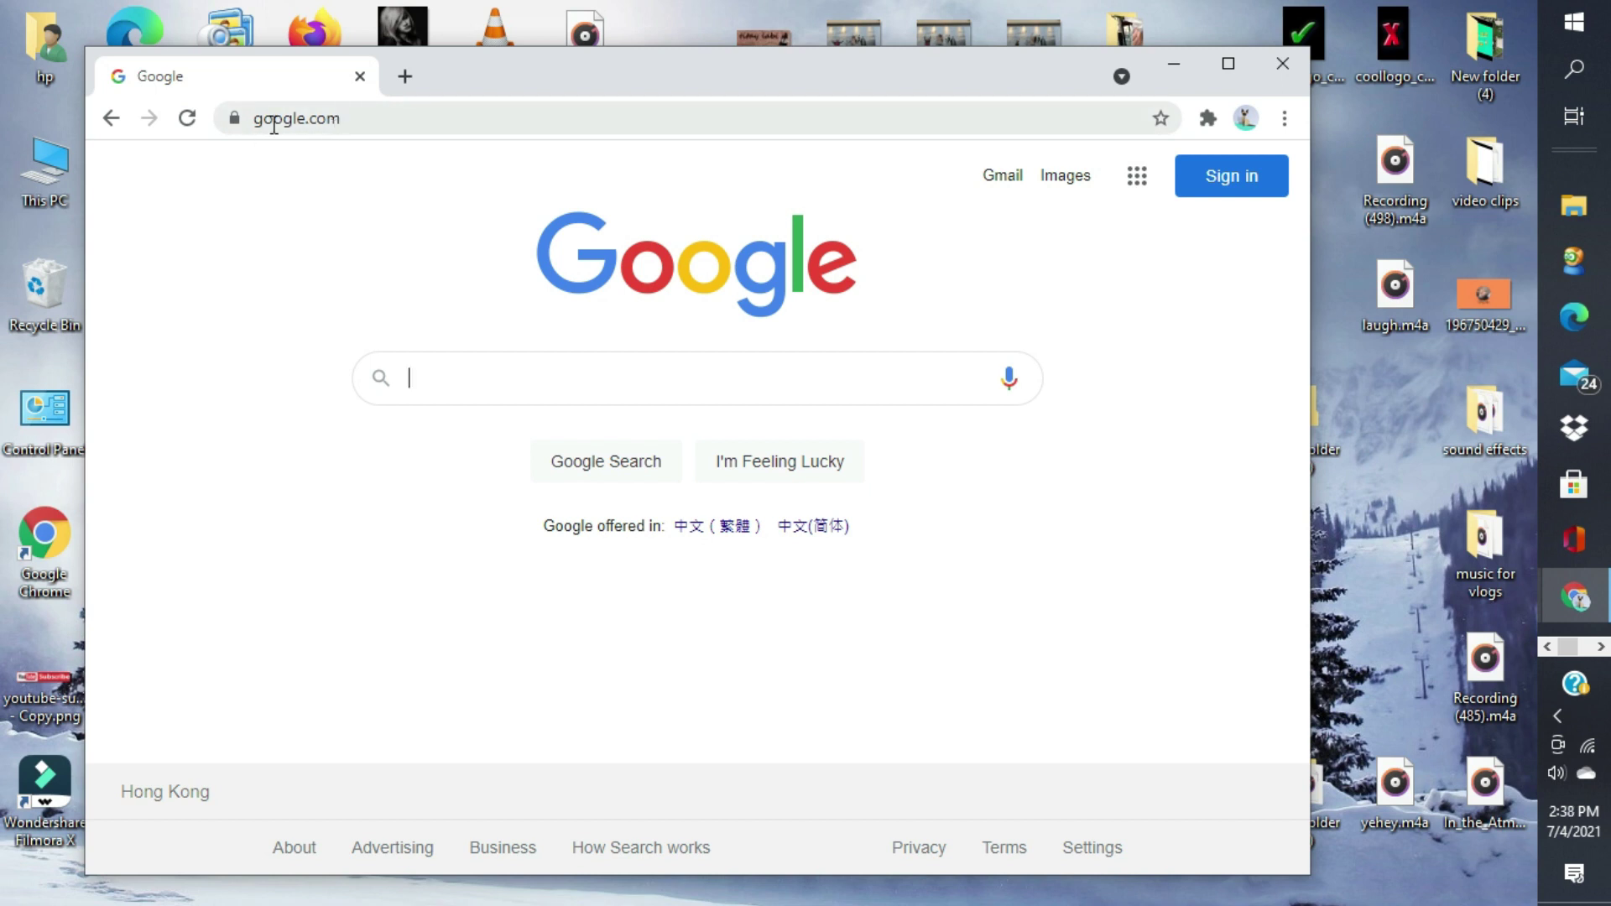
left_click(368, 115)
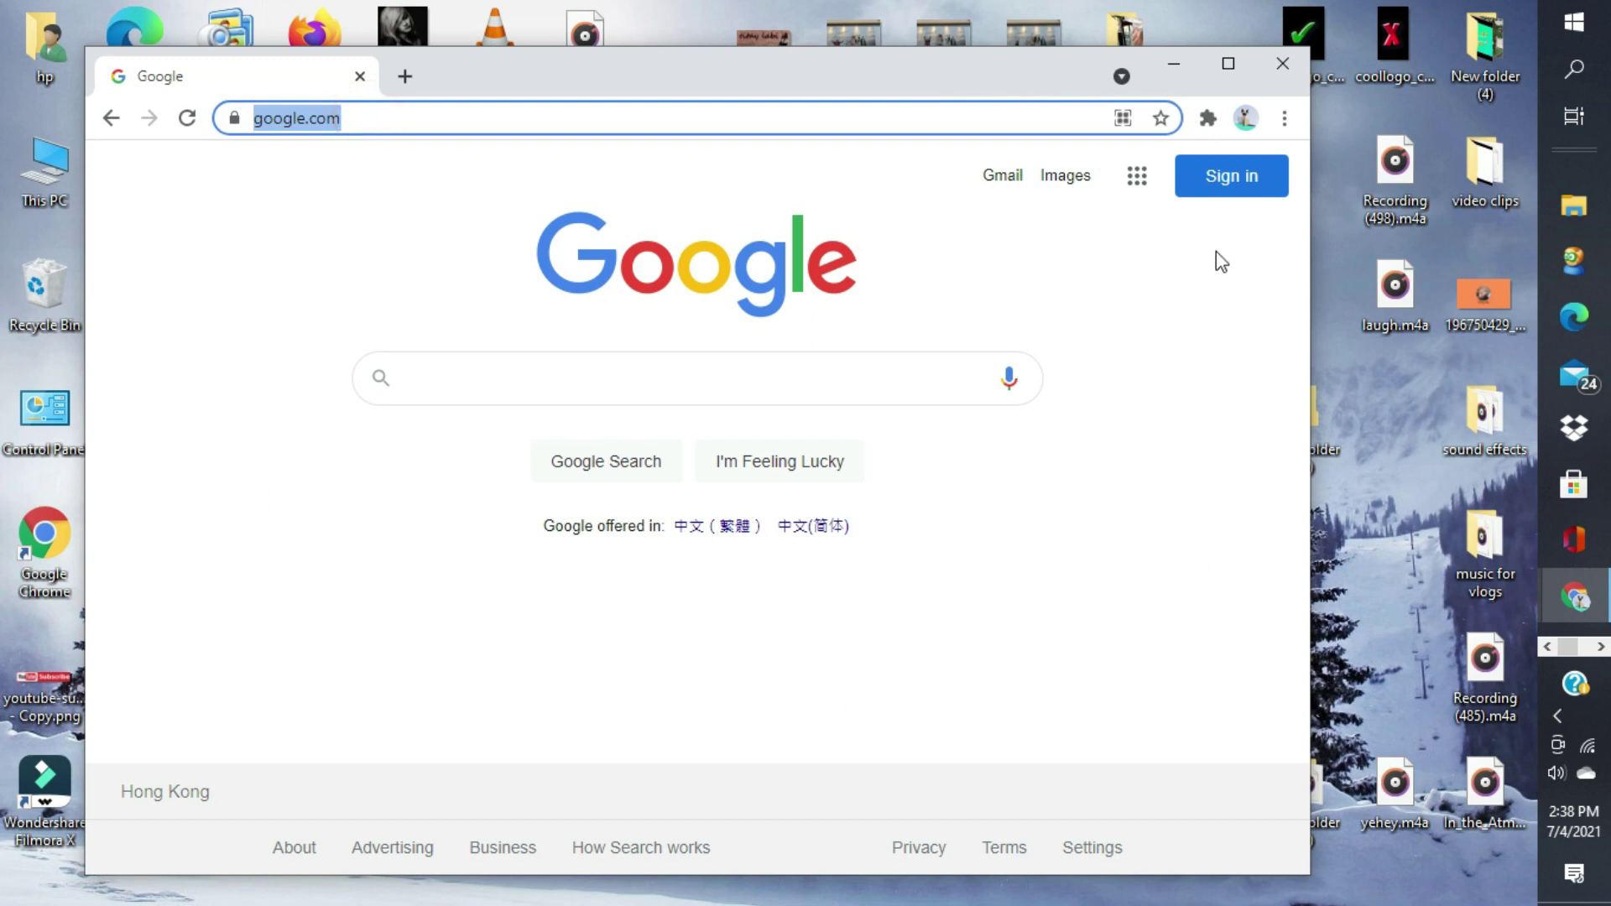
- From Sign in, choose Create account for personal use to reach the empty sign-up form
left_click(1261, 180)
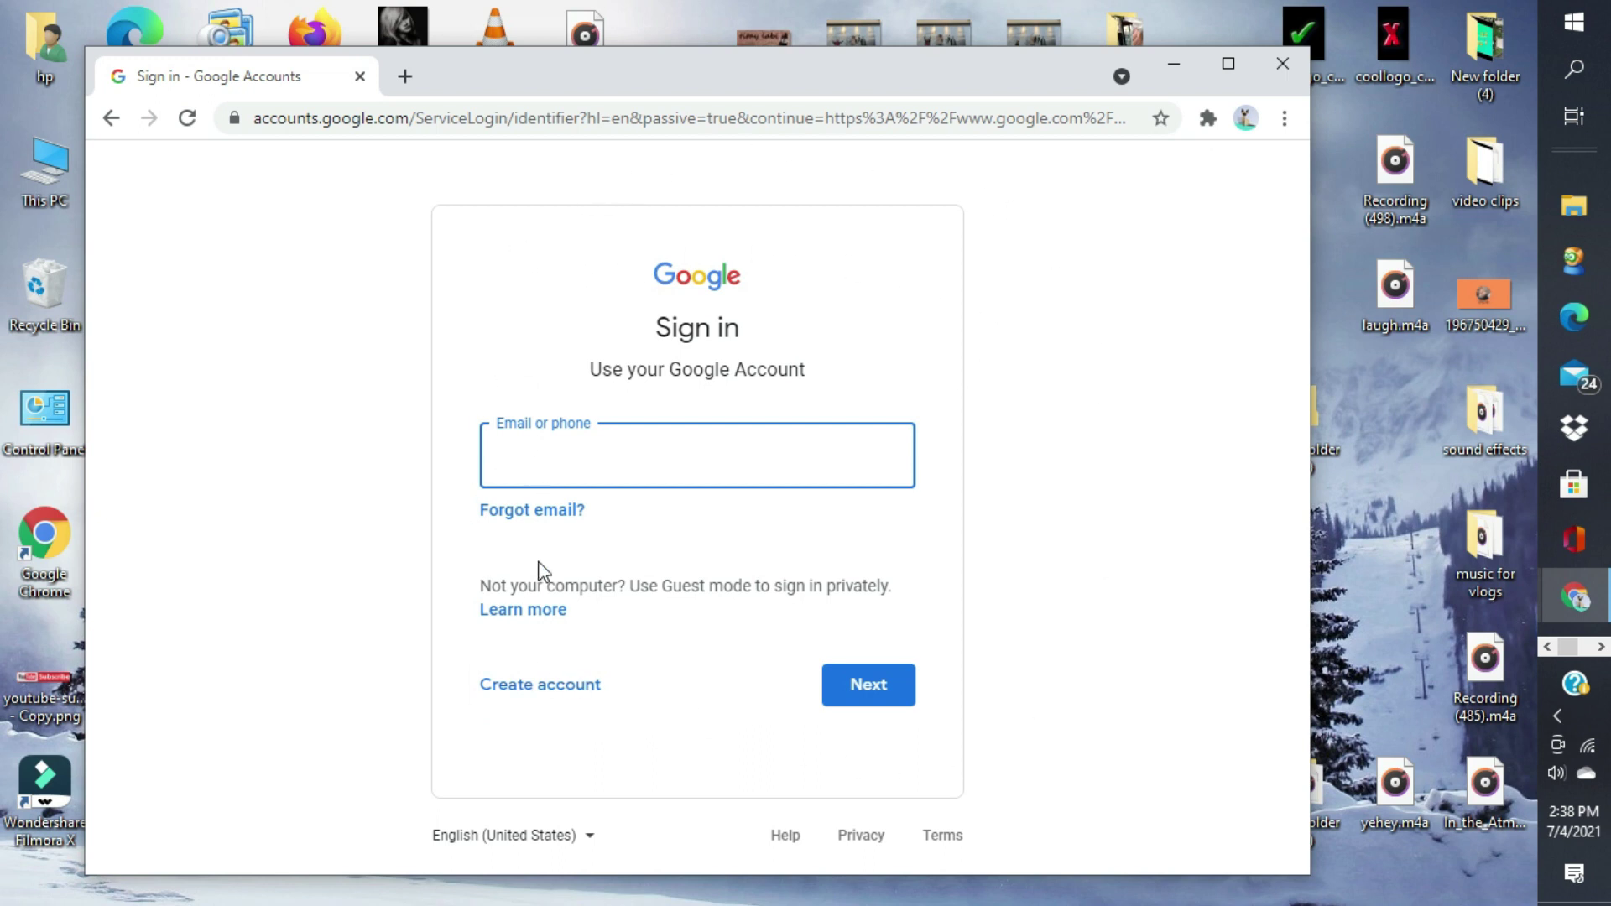
left_click(536, 698)
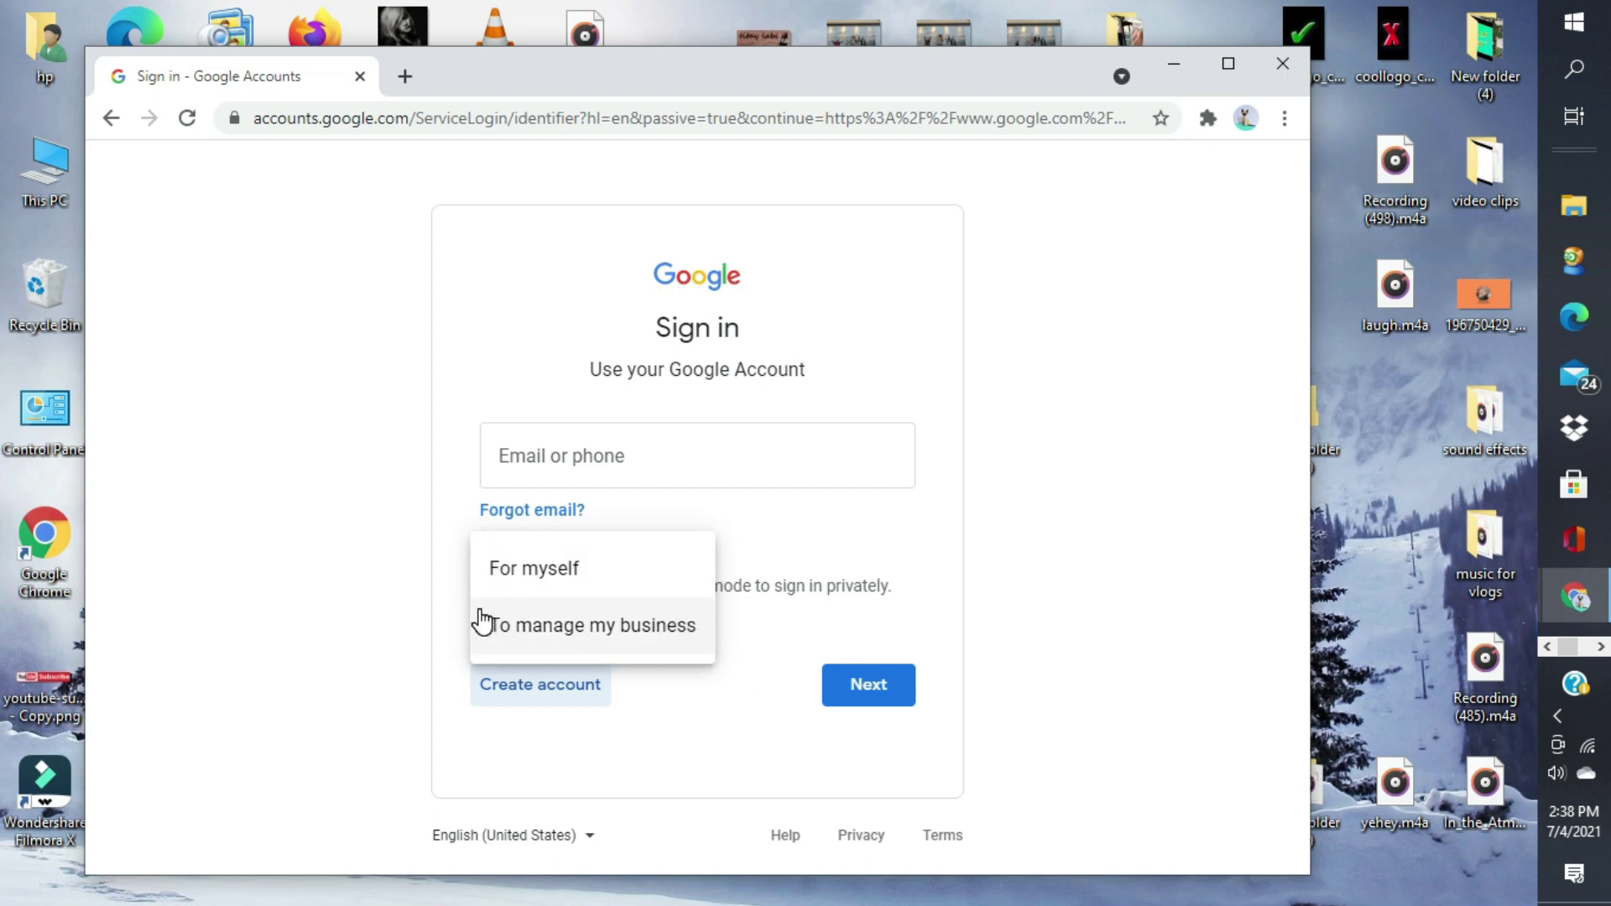
left_click(538, 571)
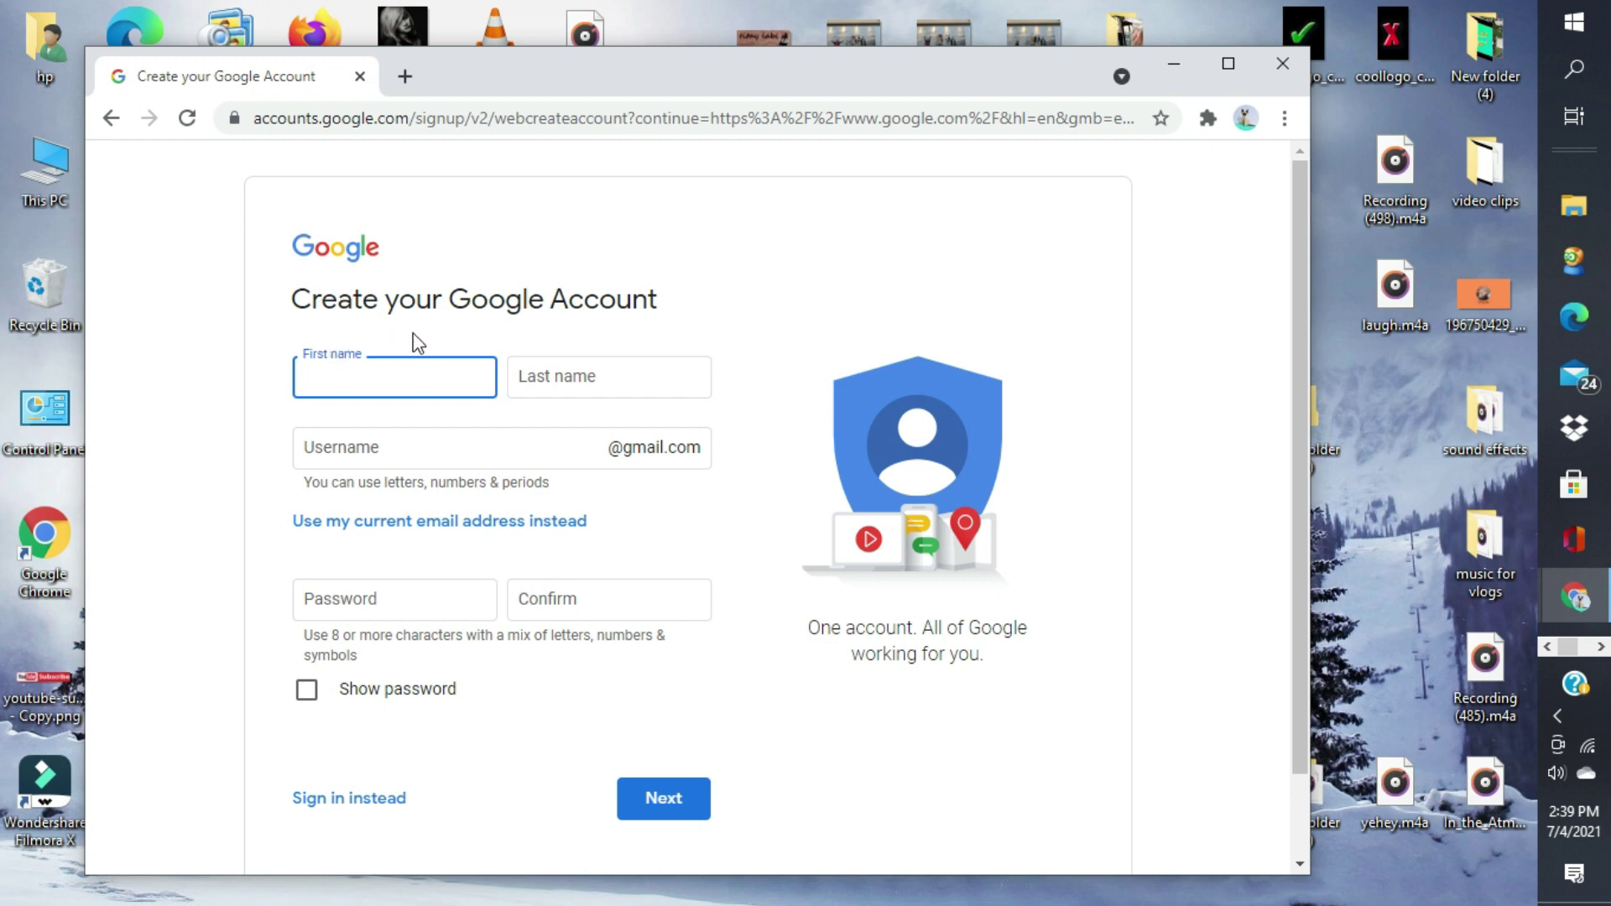
- Enter the first name, last name and a chosen Gmail username
left_click(441, 380)
left_click(653, 374)
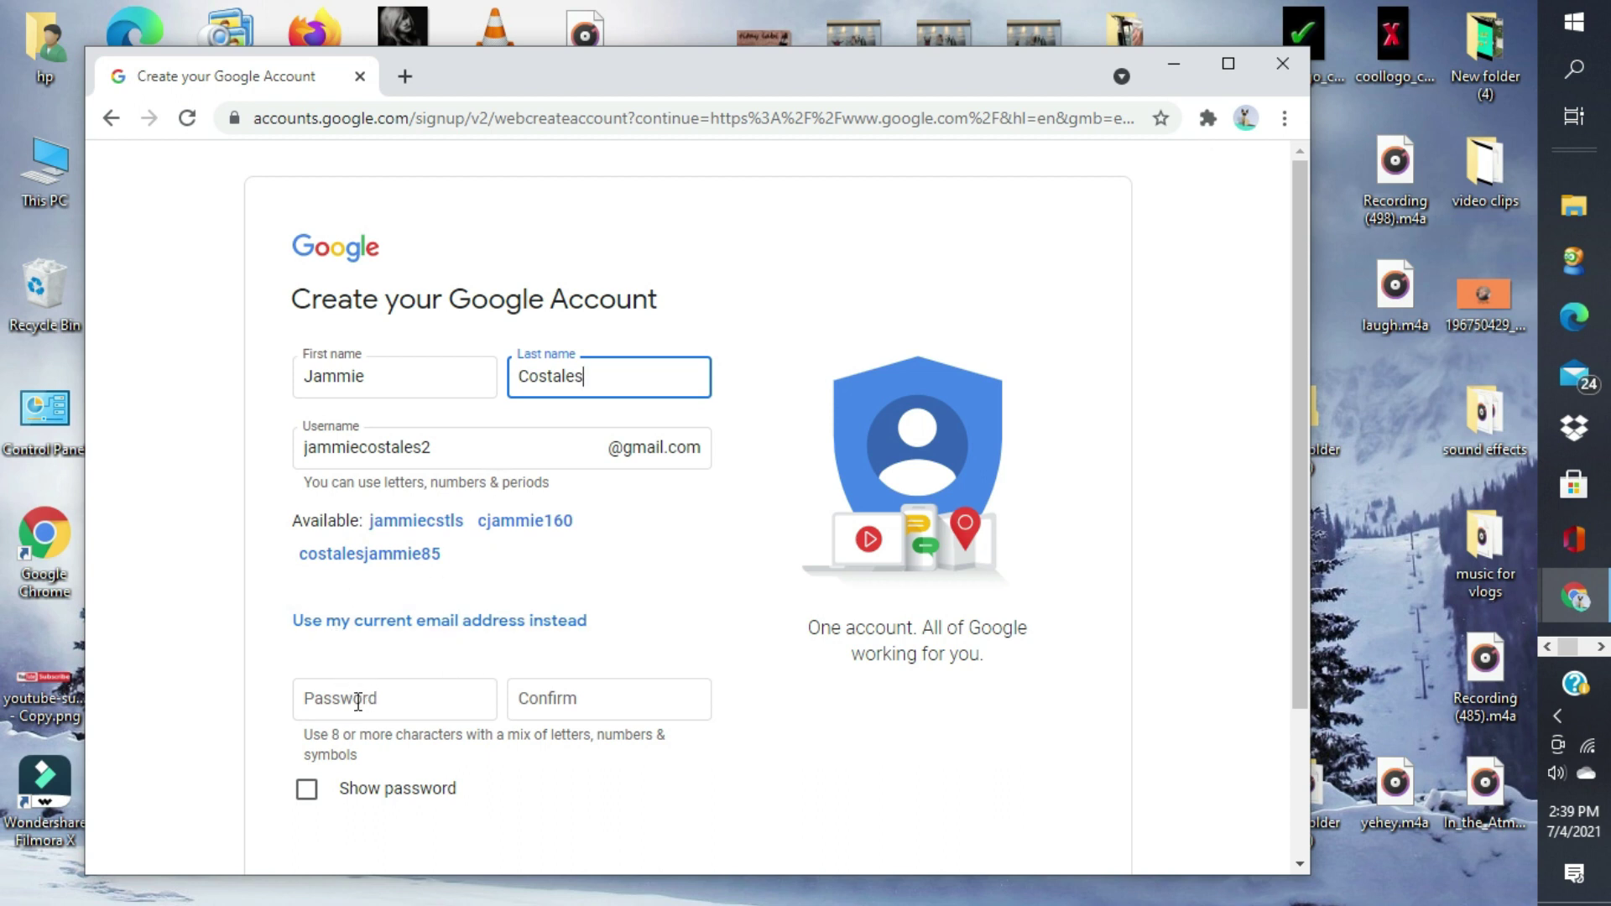
- Type the account password, confirm it in the Confirm field, and scroll to Next
left_click(470, 696)
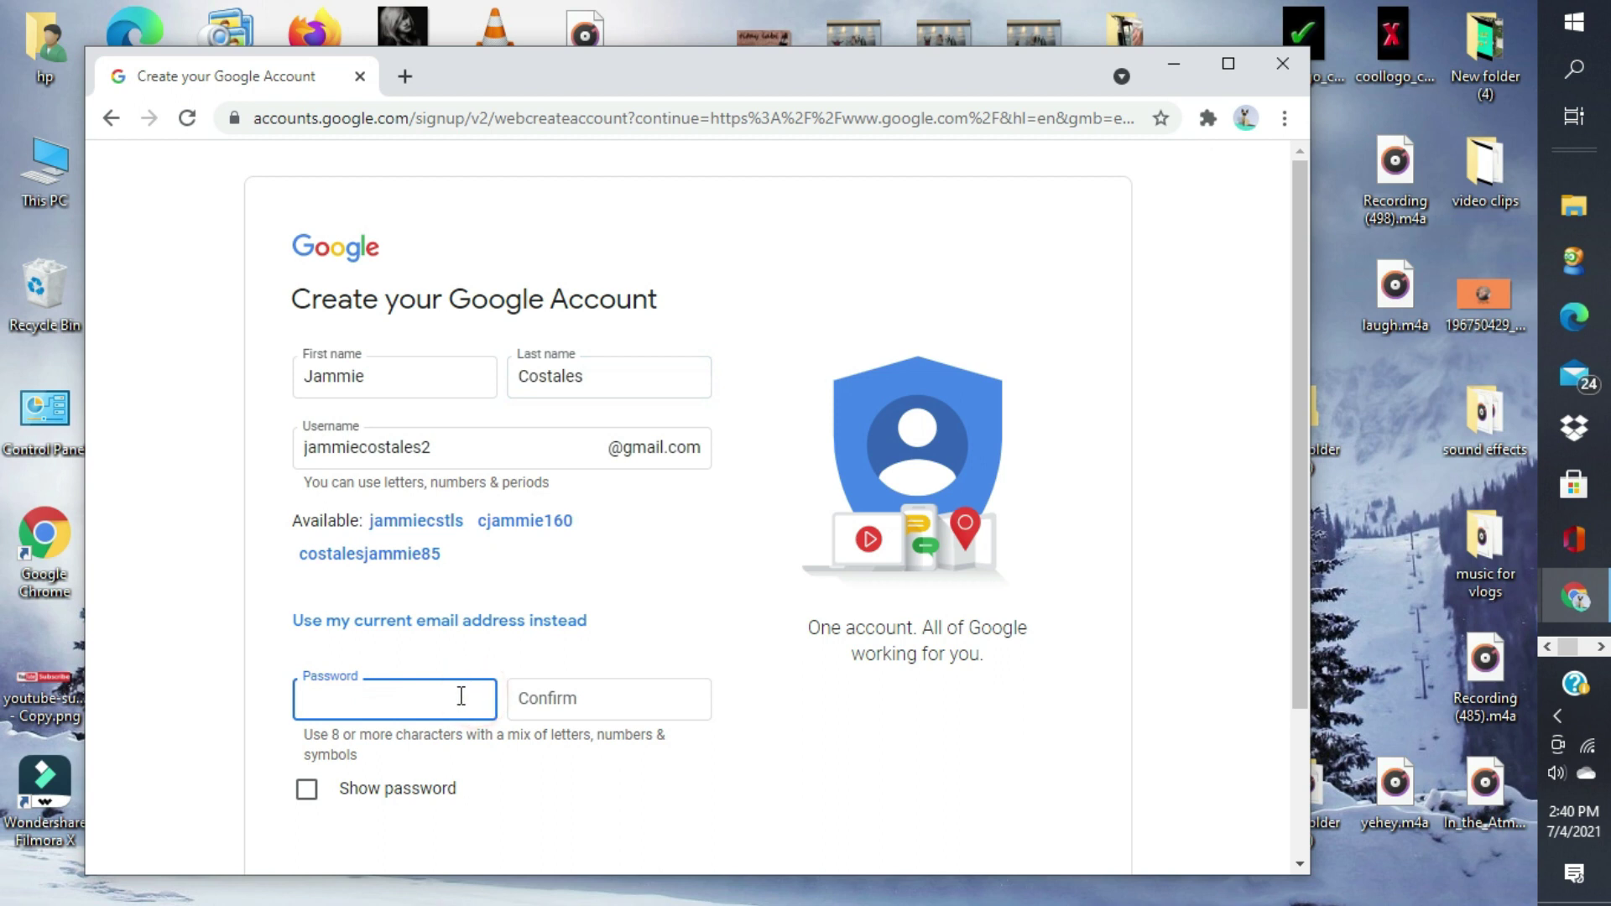
type("••")
left_click(628, 701)
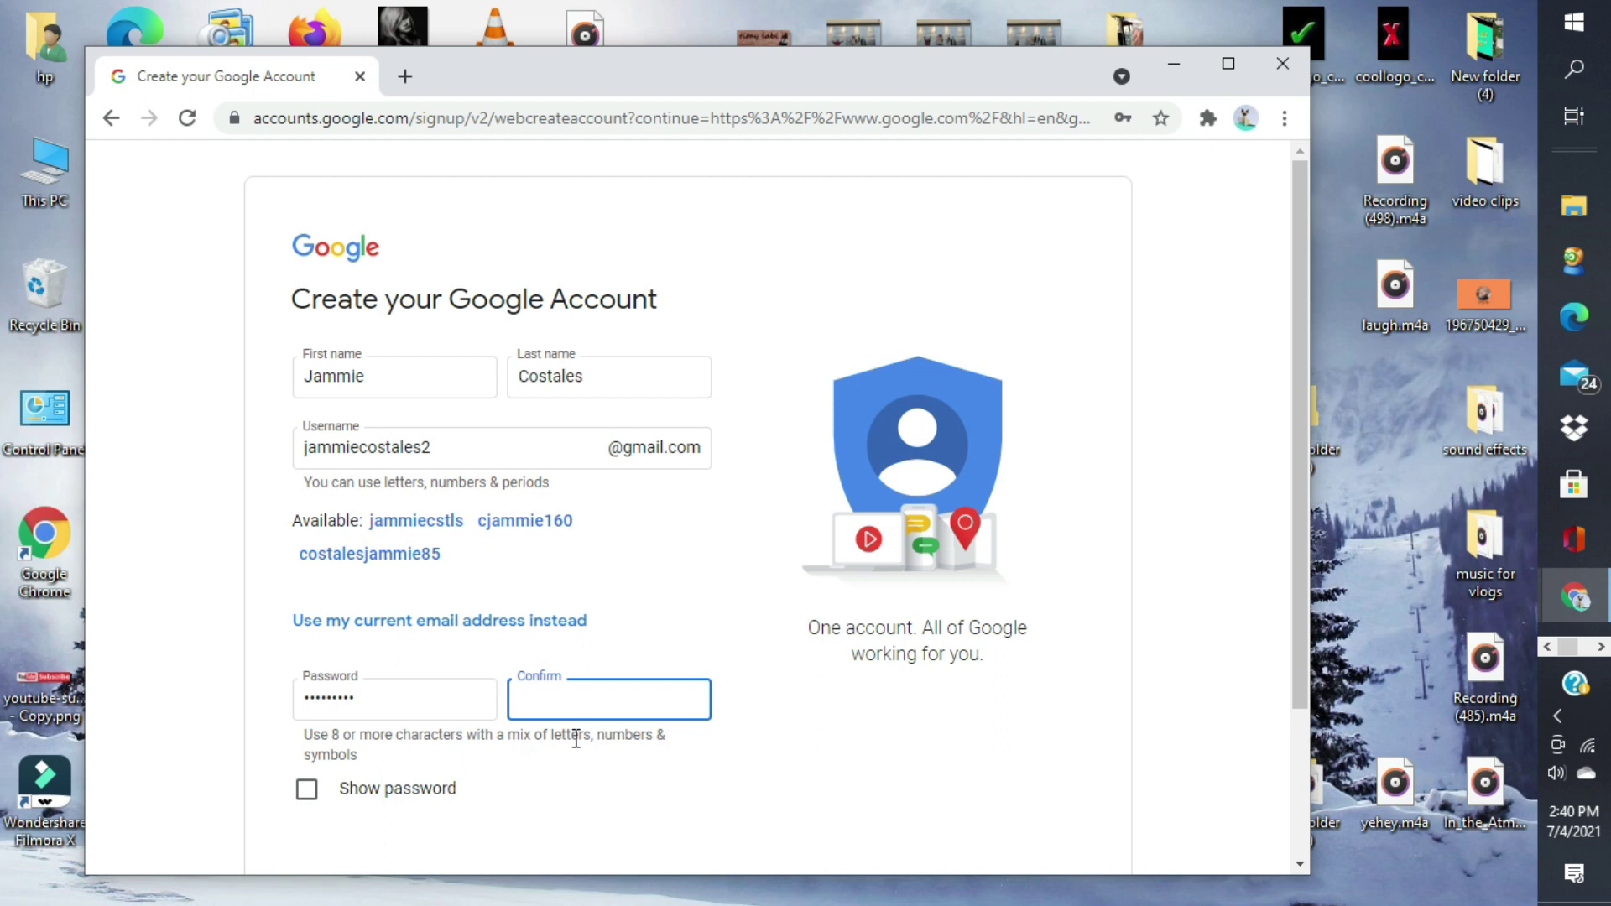
left_click(613, 700)
scroll(718, 596, "down", 2)
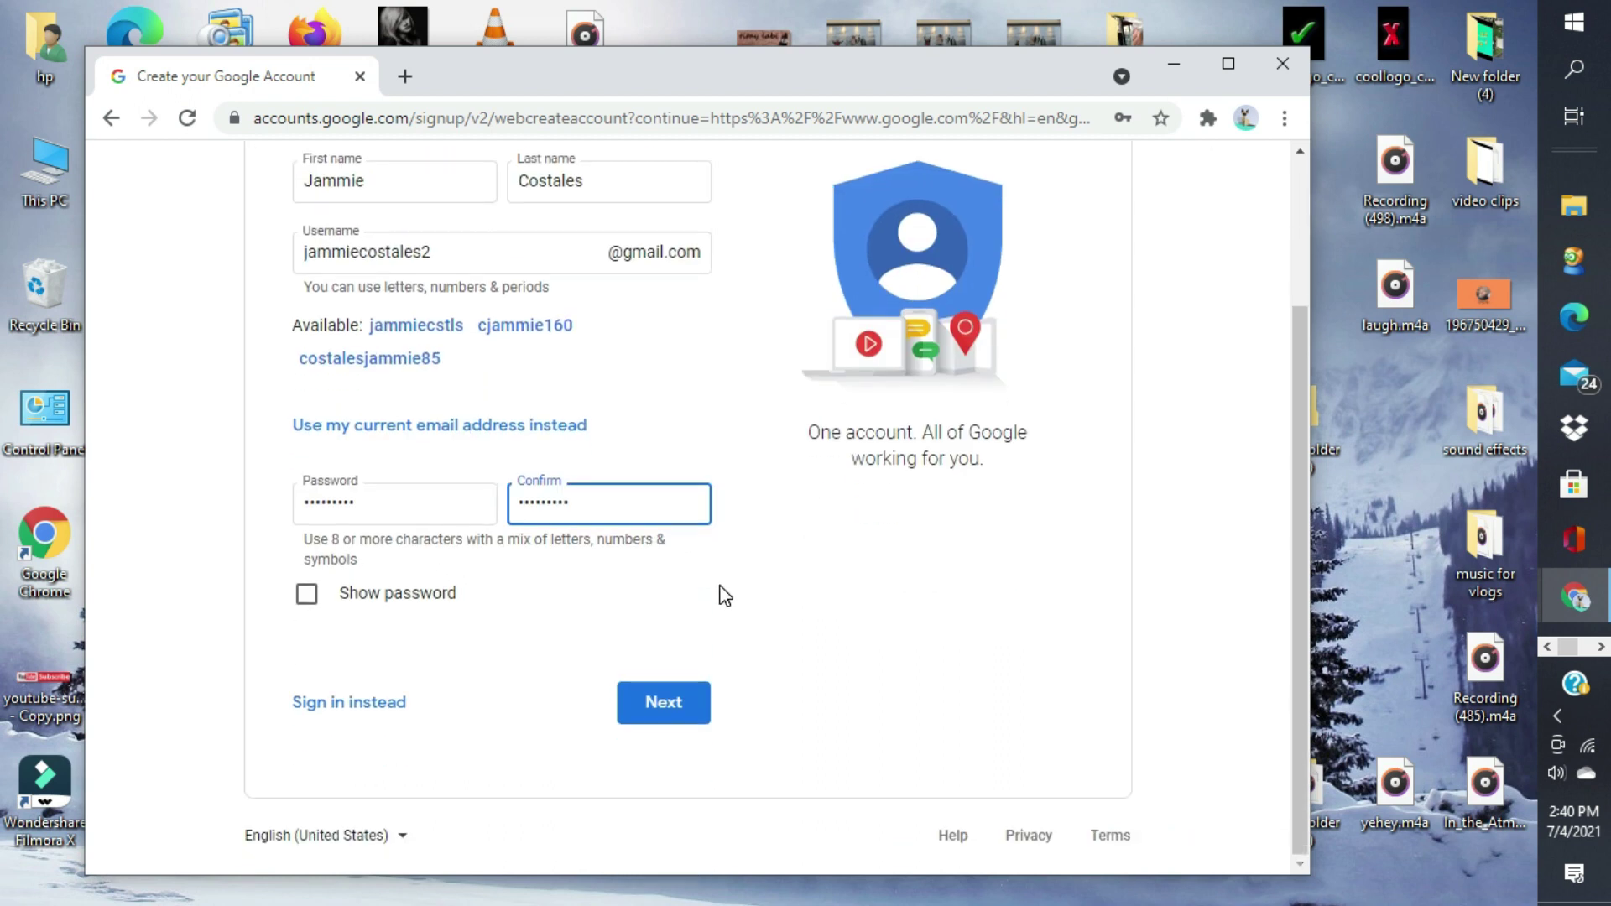
- Submit the names, username and password, then enter the phone number on the welcome form
left_click(663, 703)
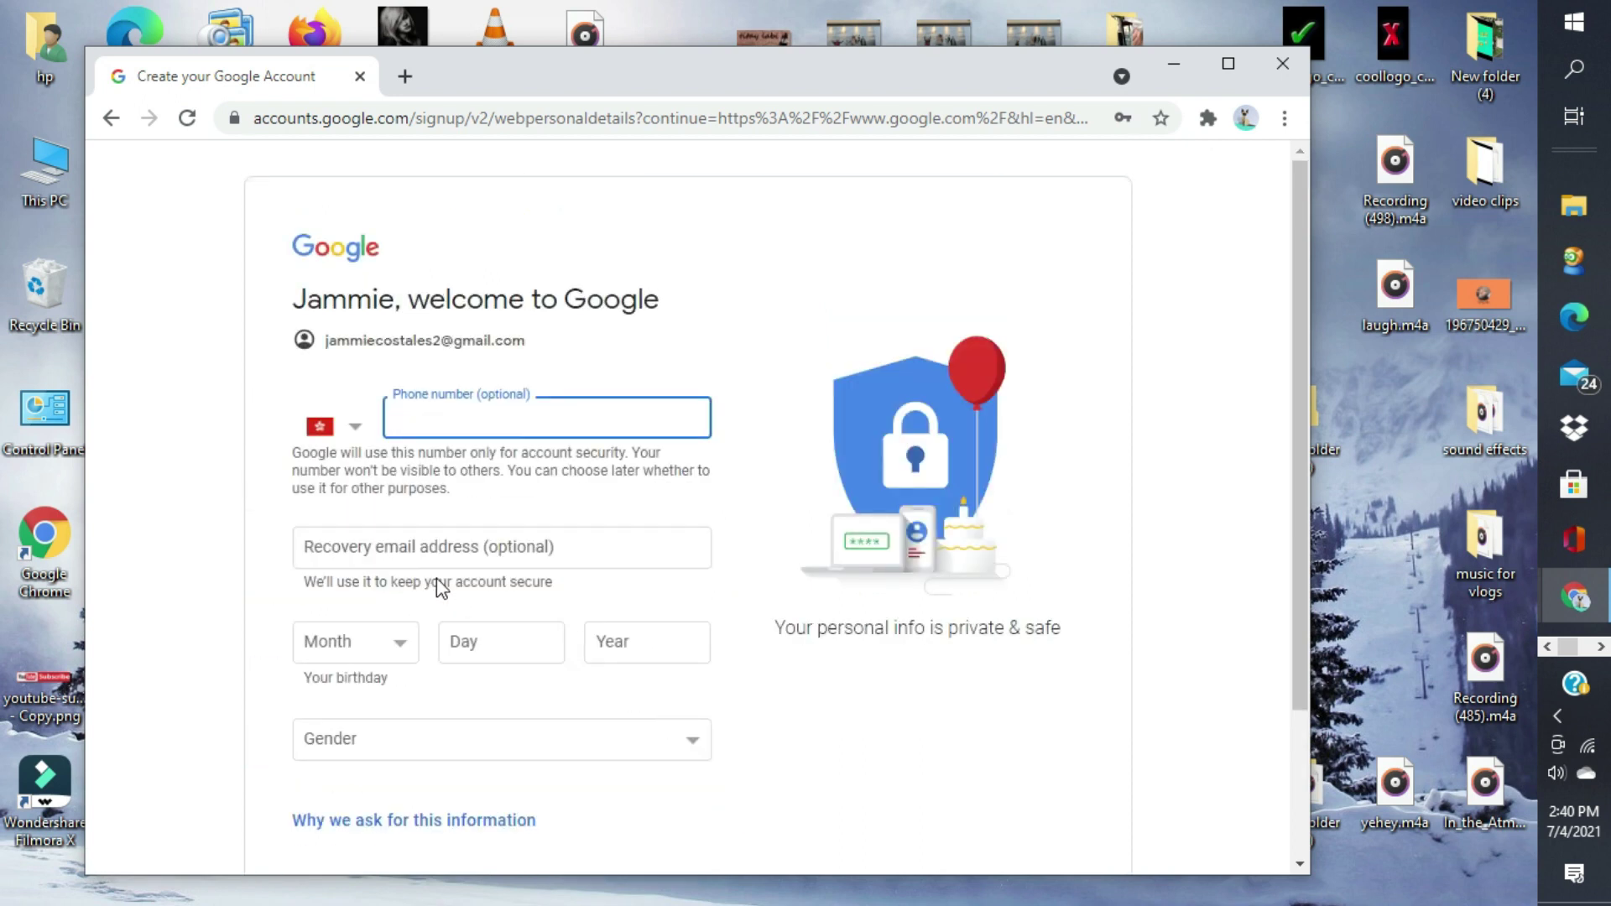
left_click(575, 414)
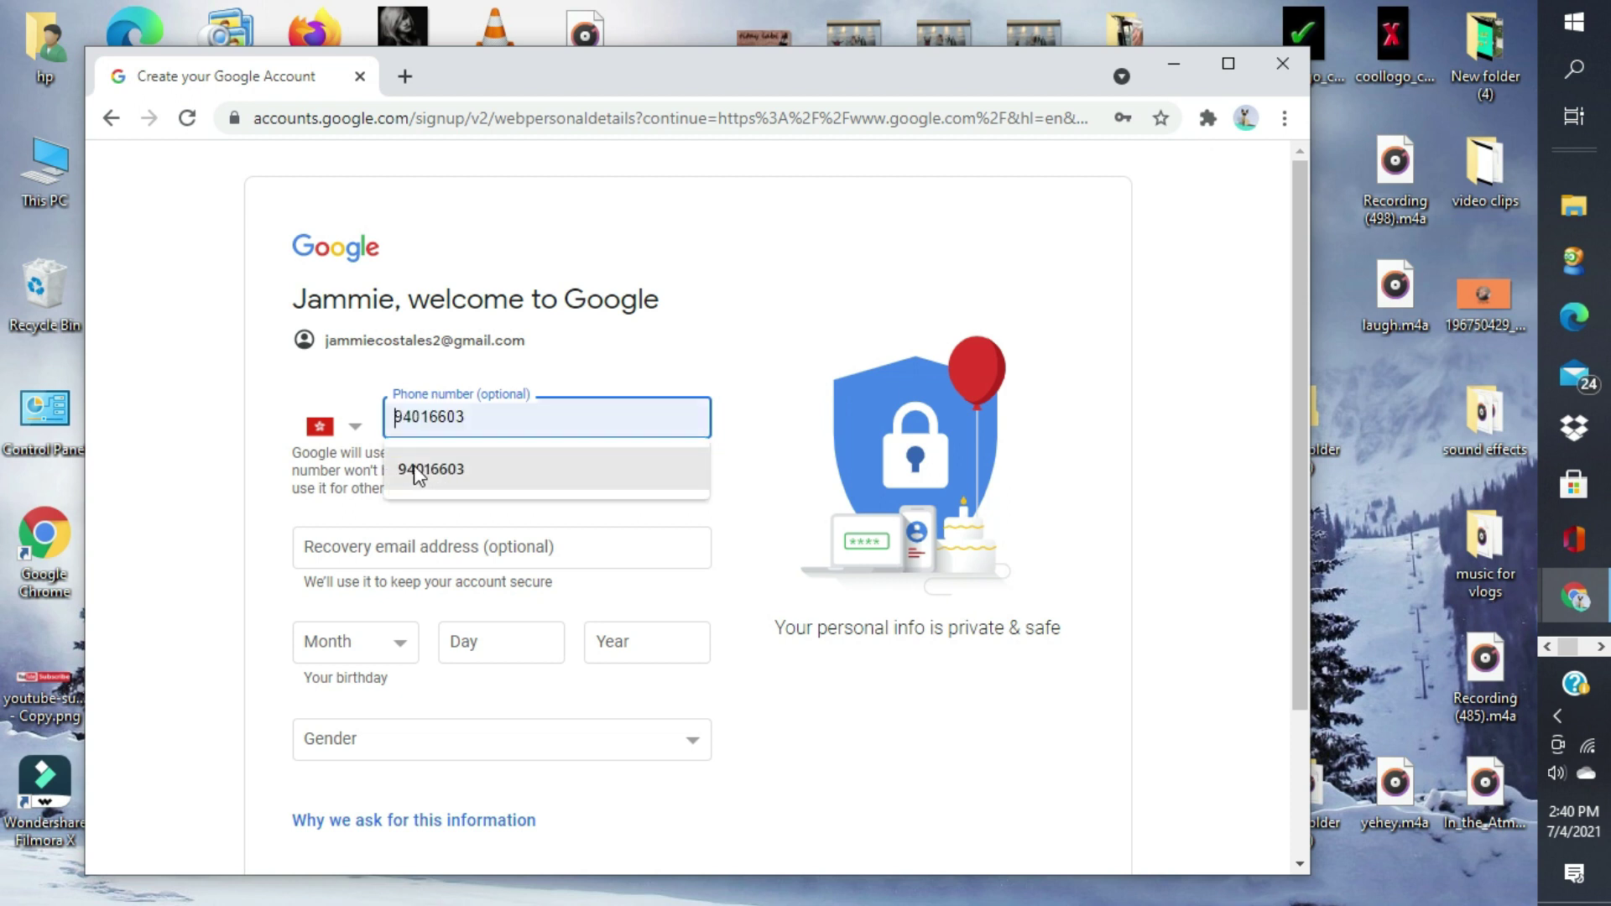
left_click(506, 421)
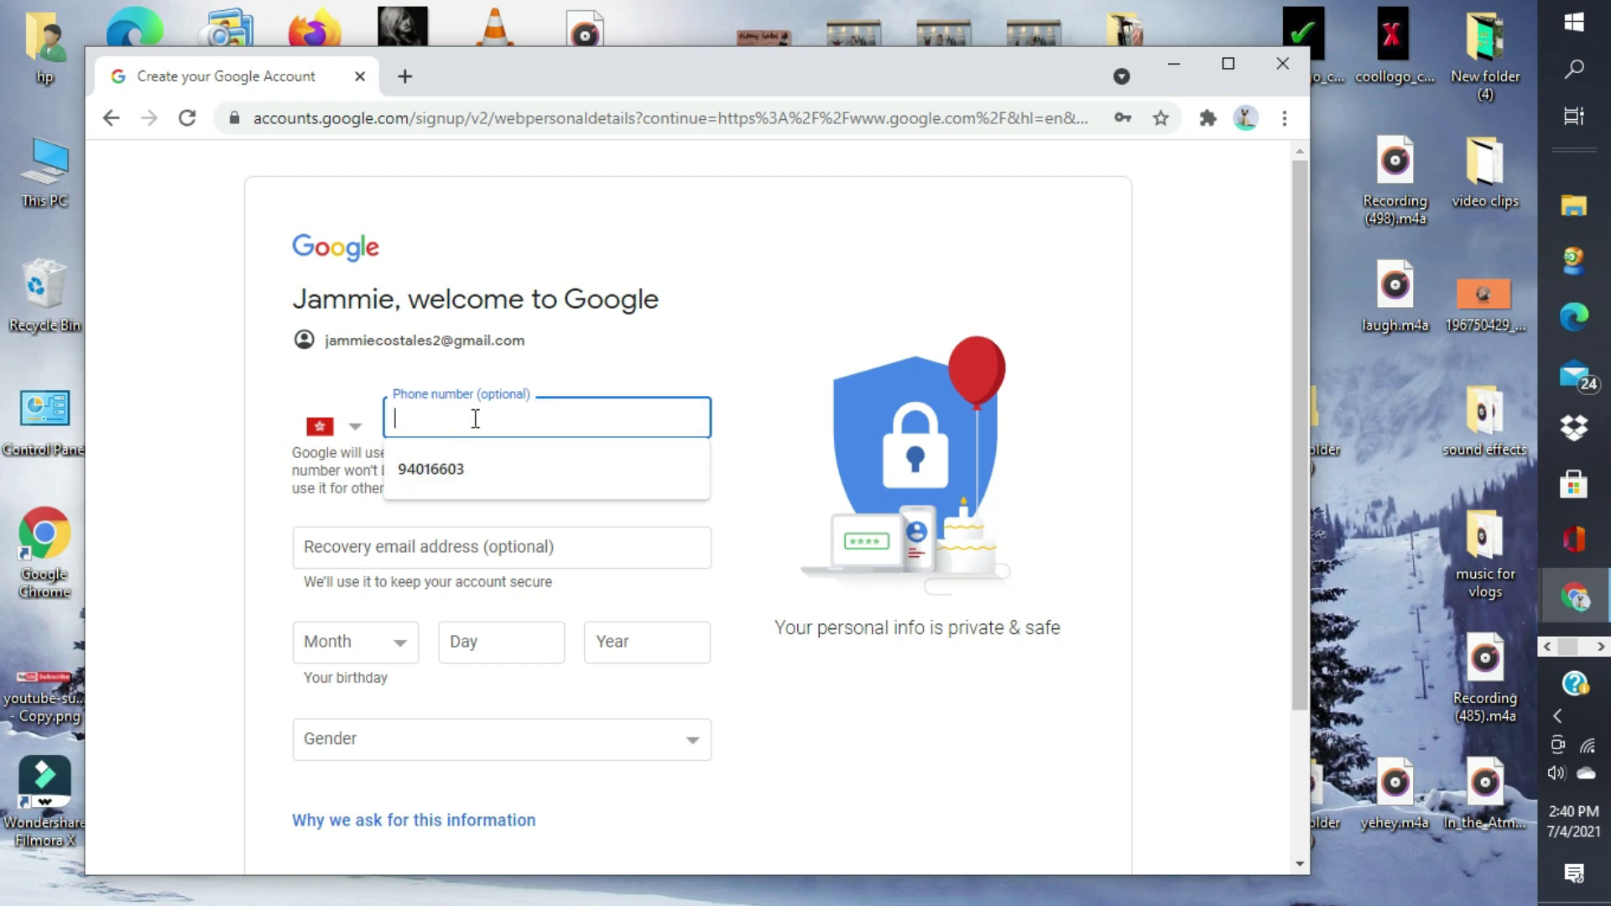
left_click(475, 418)
left_click(475, 418)
type("94016603")
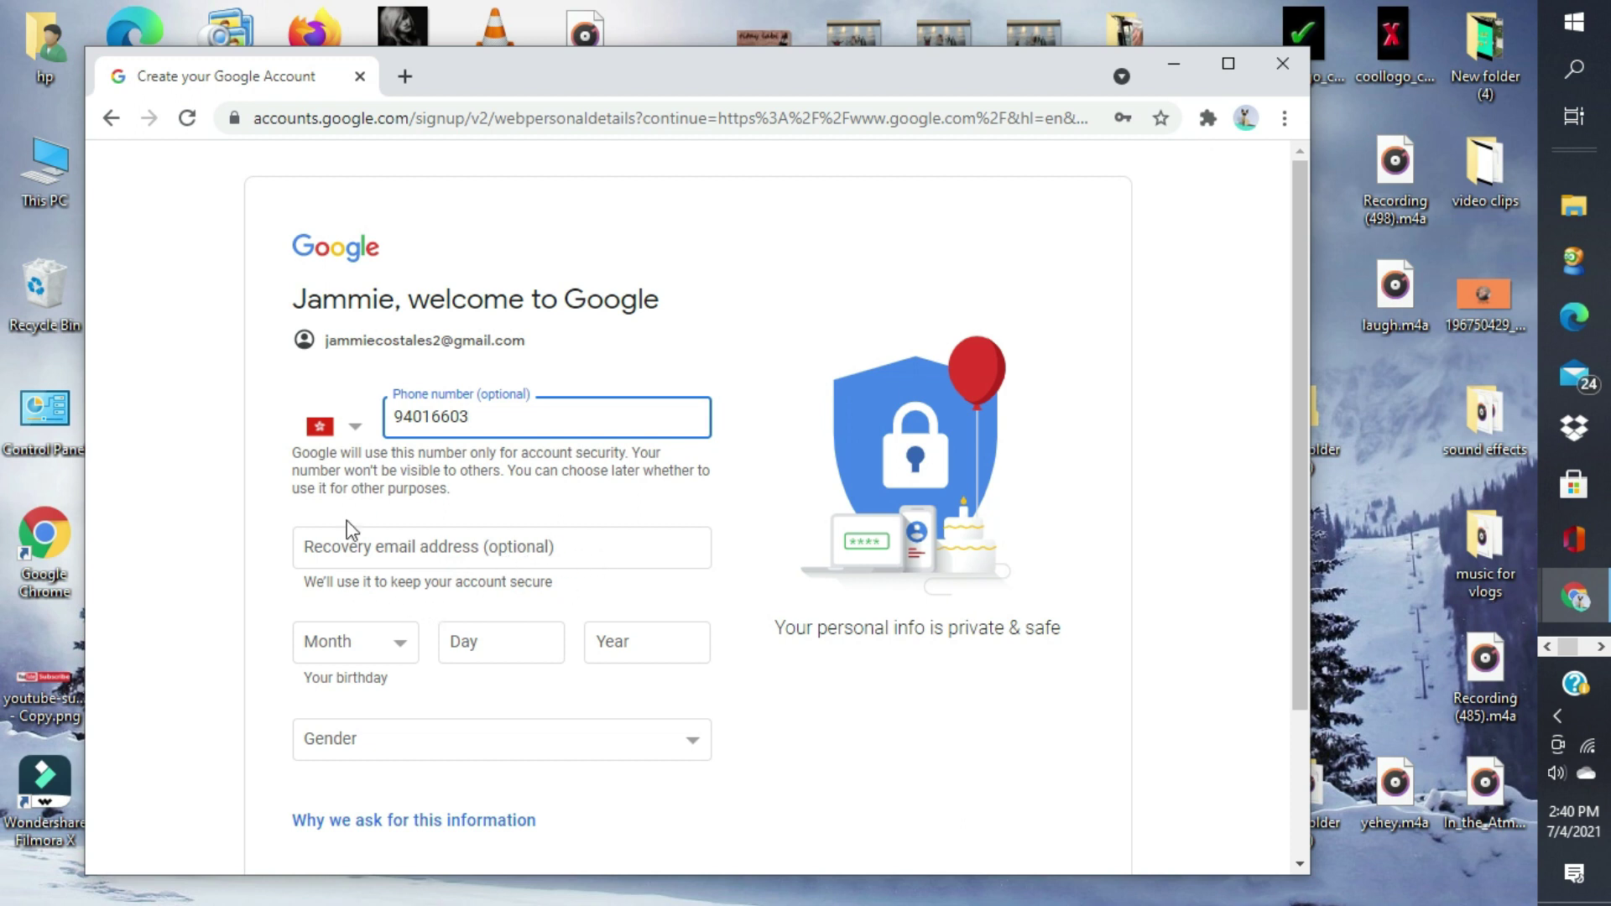
- Set the birthday with January as month, choose Female as gender, and submit
left_click(398, 653)
left_click(334, 375)
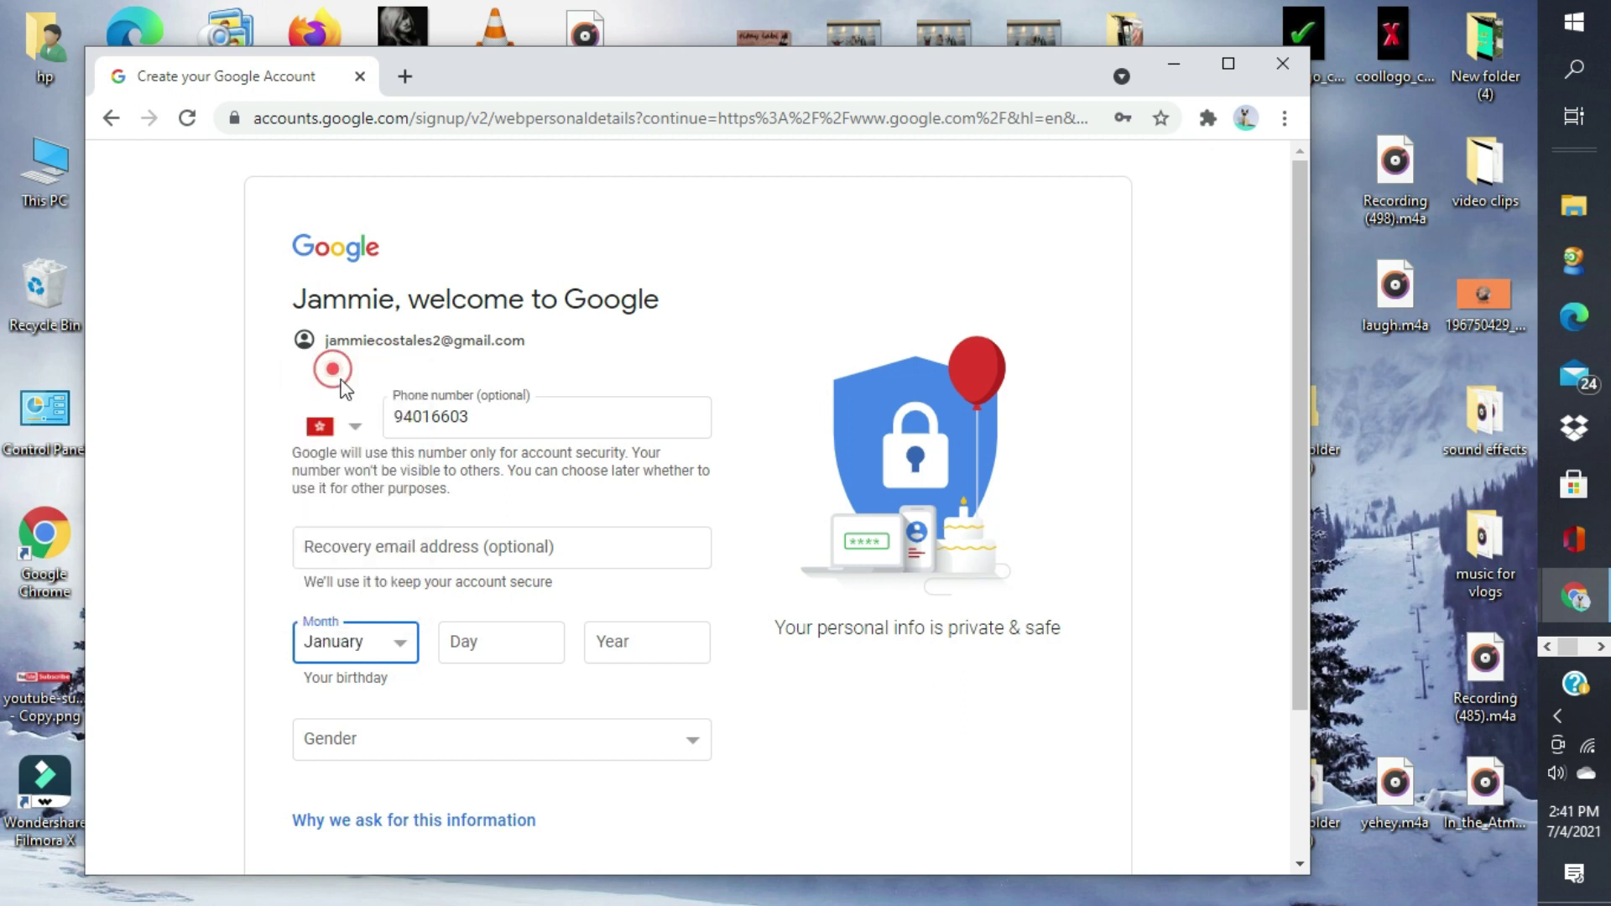
left_click(545, 642)
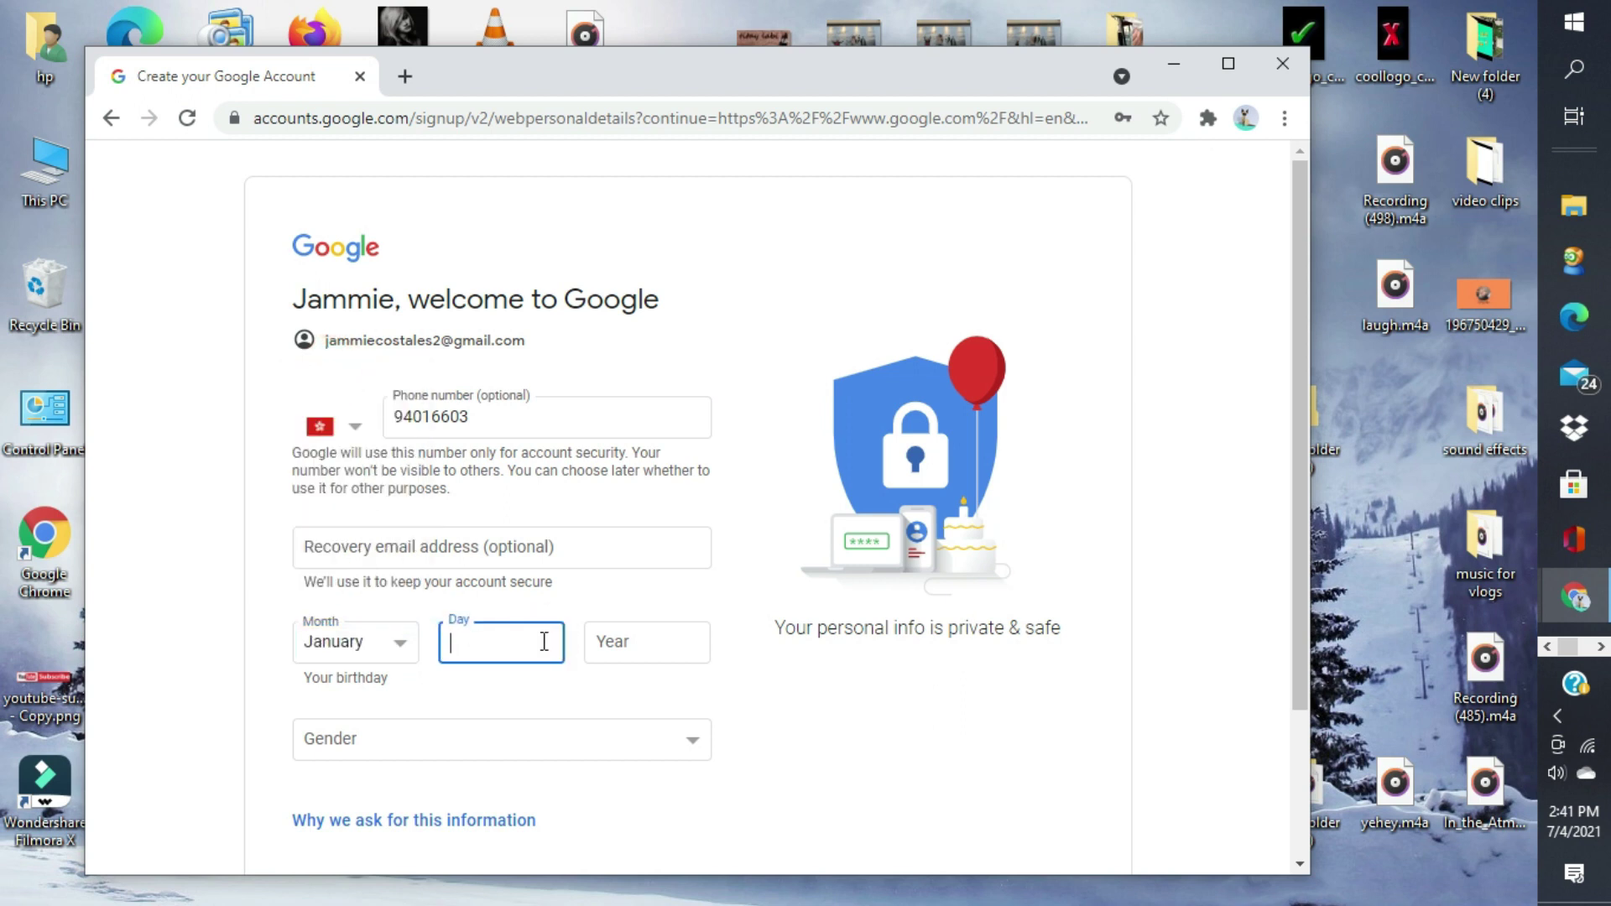
left_click(674, 642)
type("1")
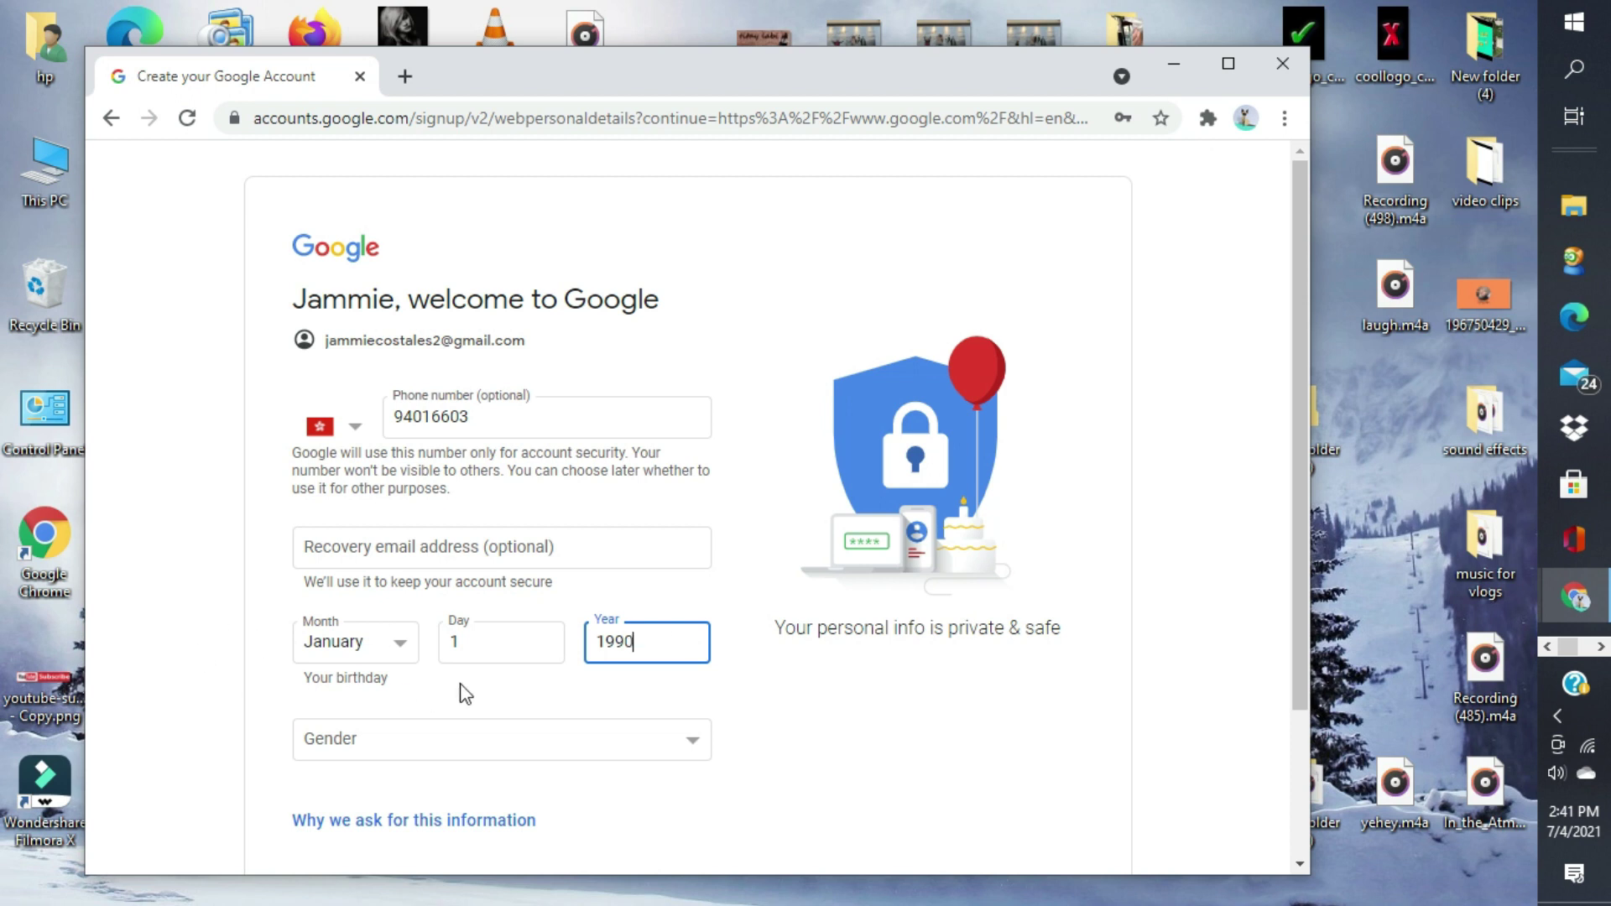
left_click(688, 740)
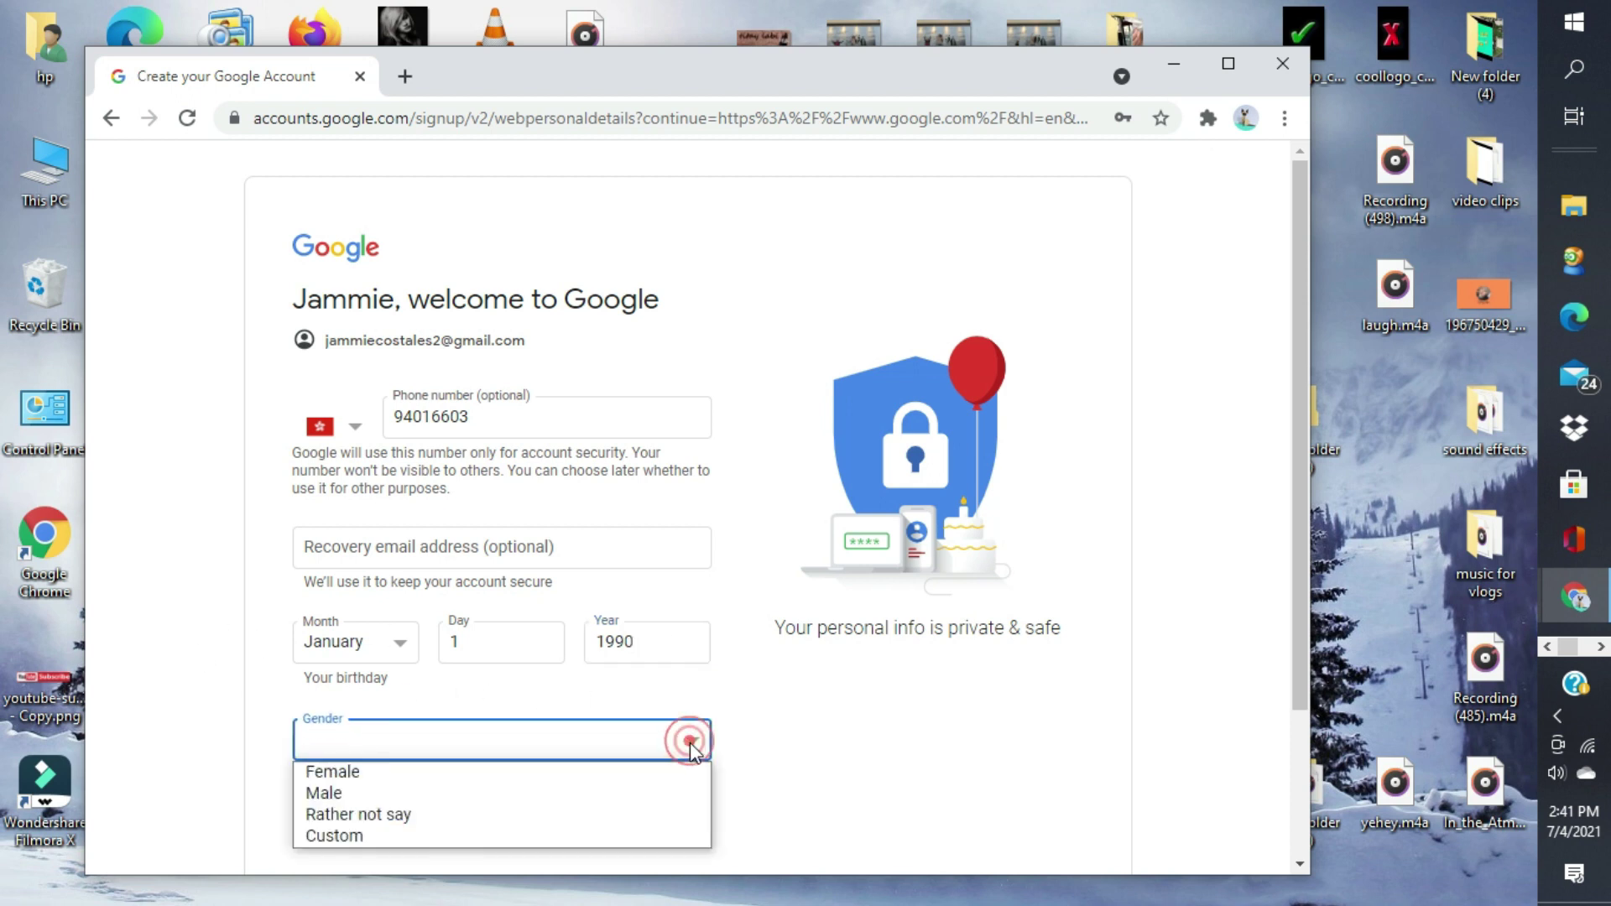
left_click(382, 774)
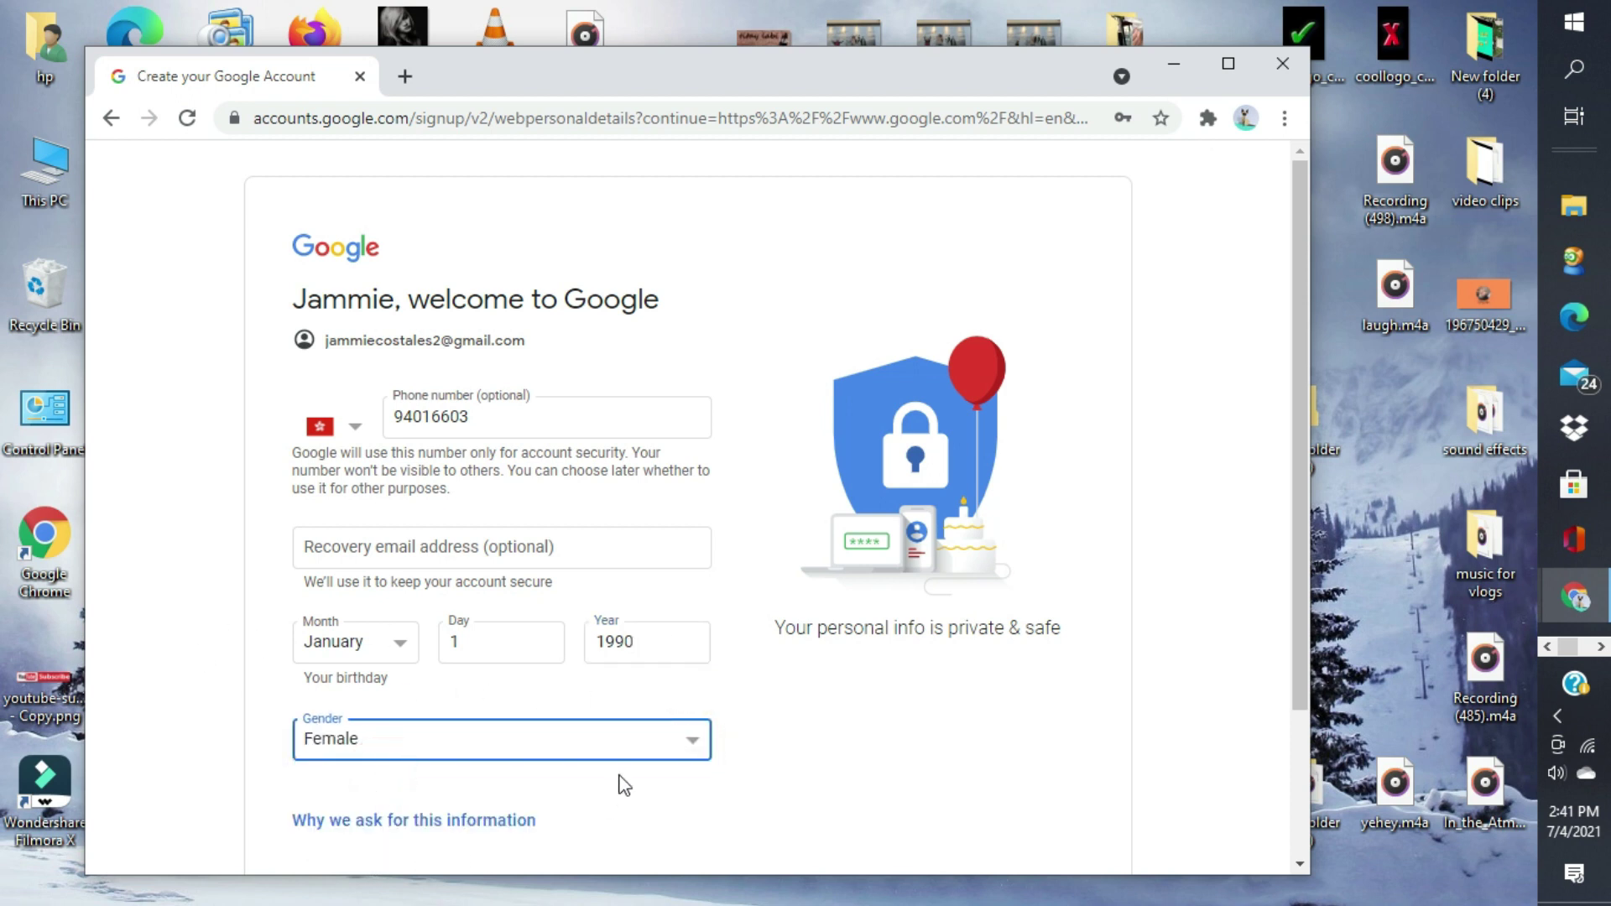
scroll(618, 779, "down", 3)
left_click(662, 701)
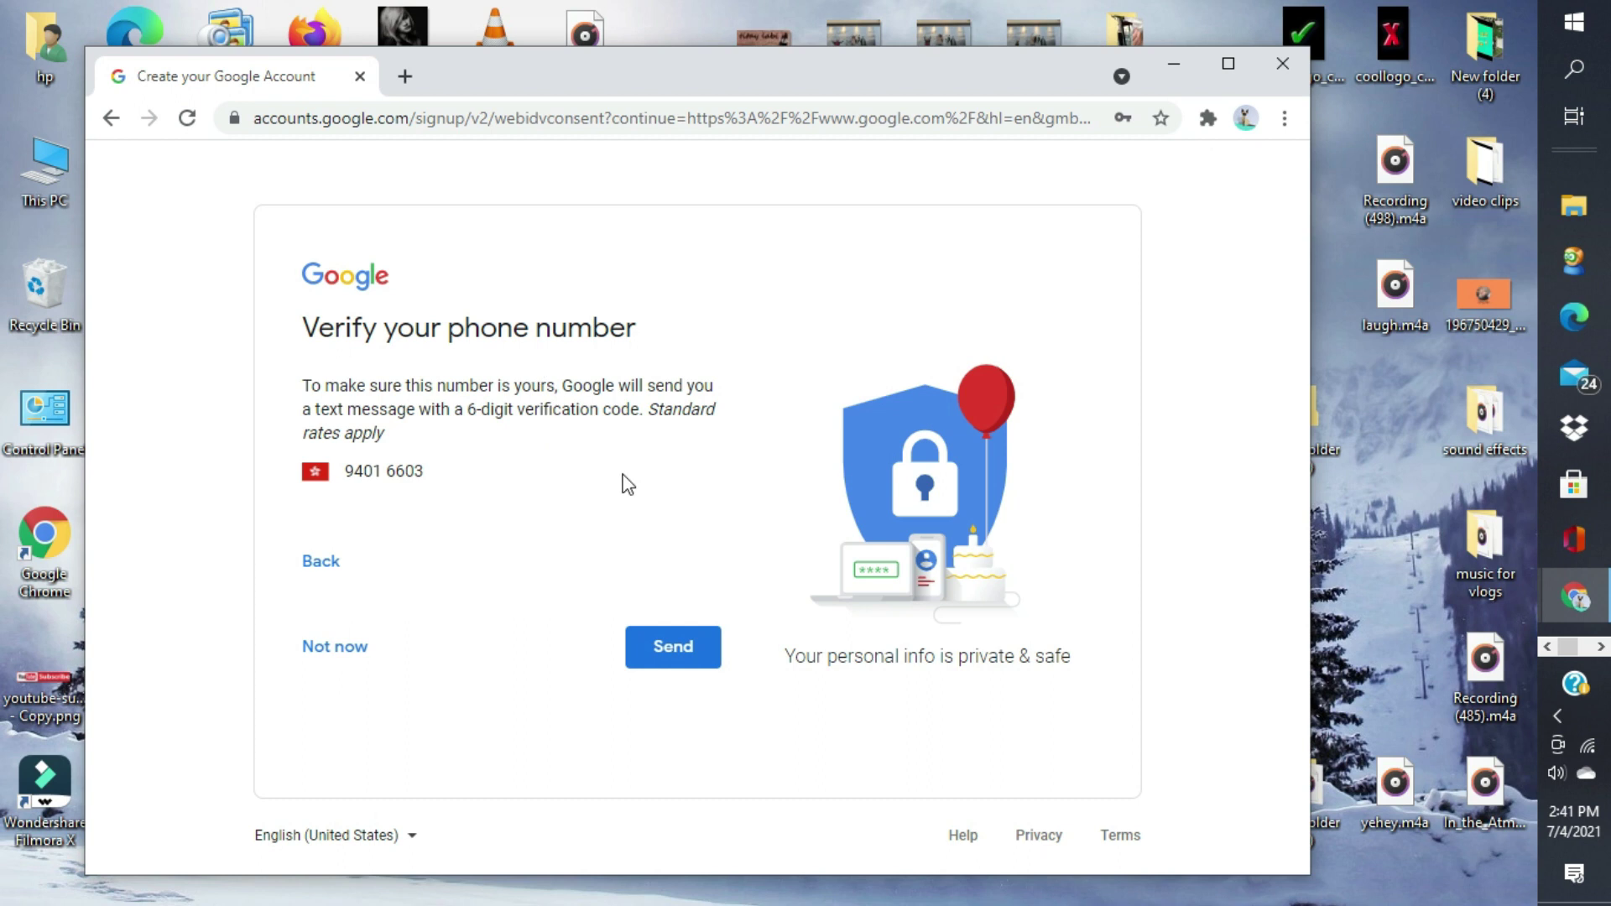
- Send the 6-digit code to the phone, then enter and verify it
left_click(672, 651)
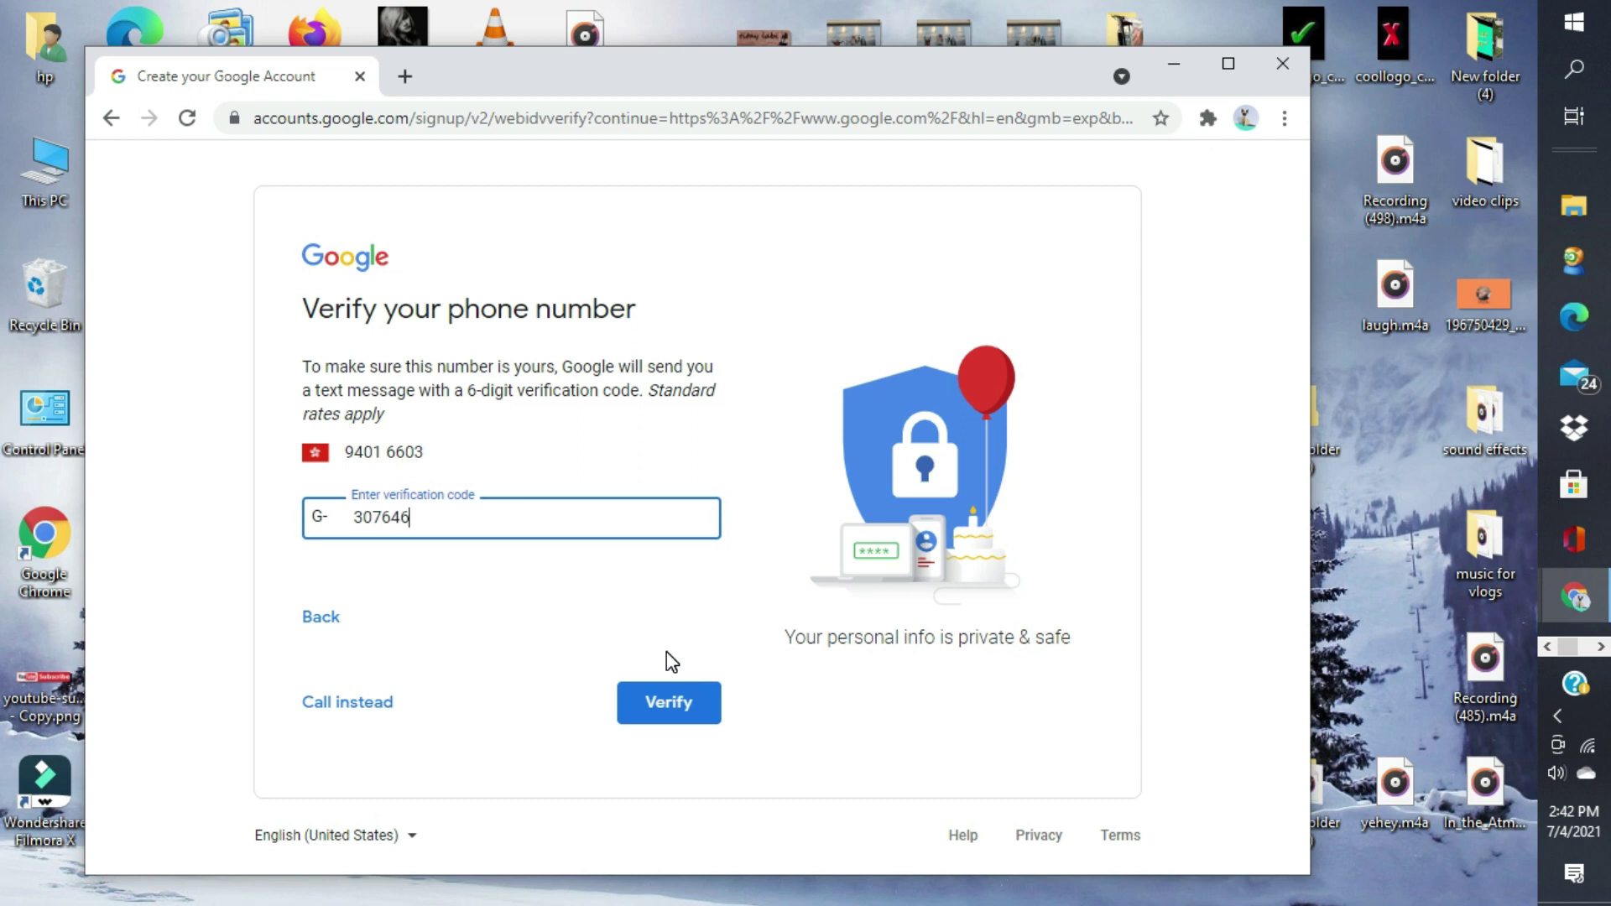
left_click(676, 704)
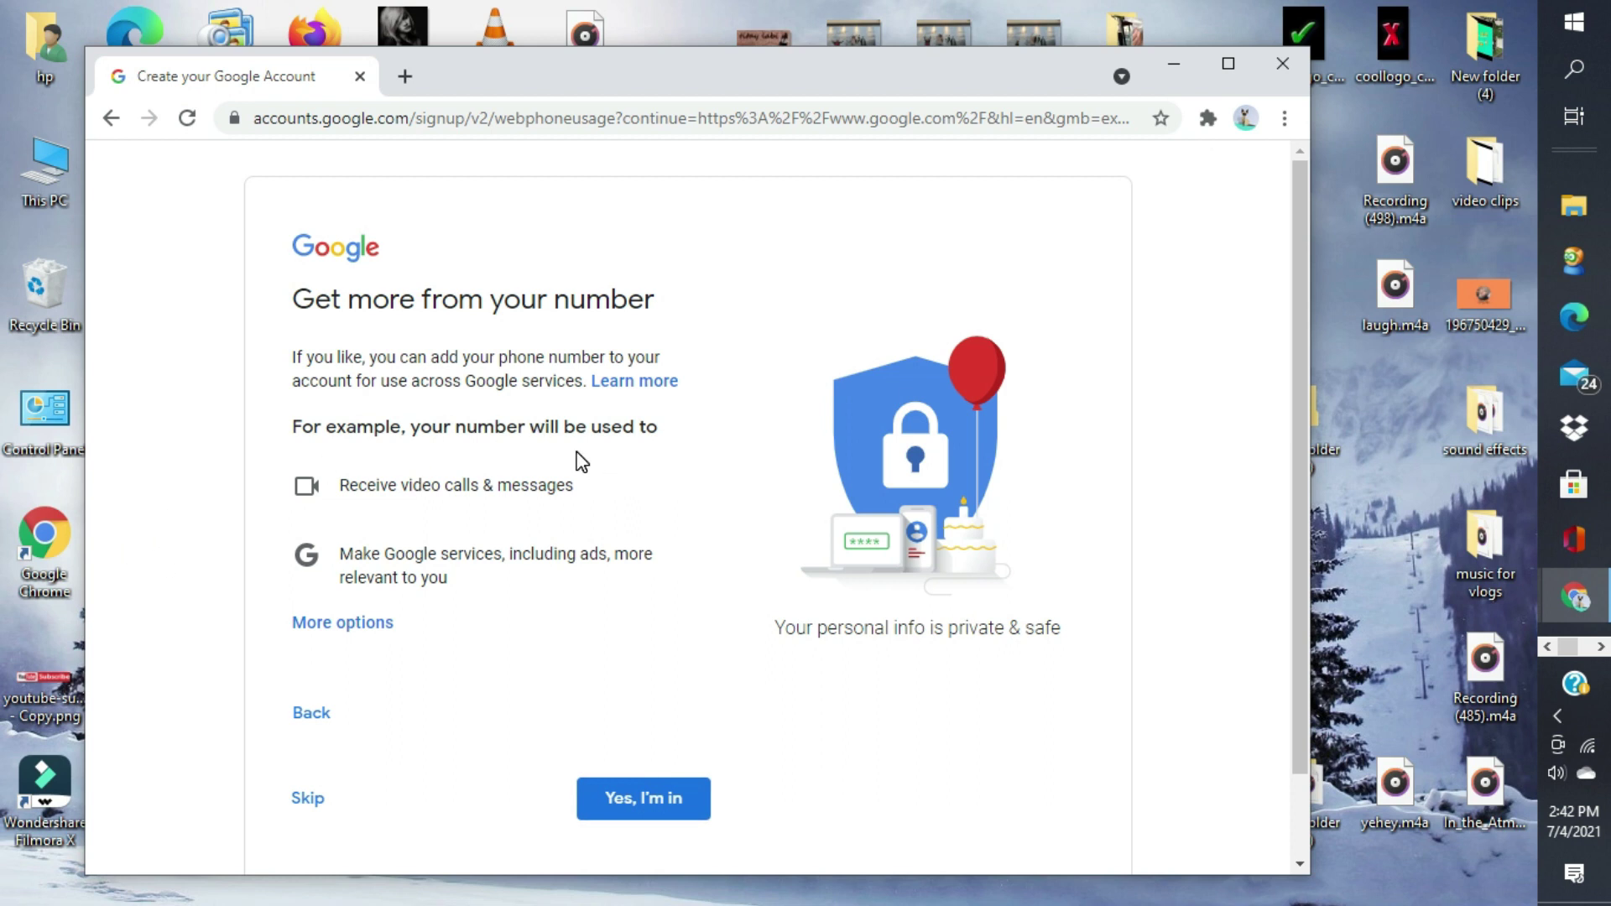
- Allow the phone number across Google services and agree to the Privacy and Terms
left_click(626, 793)
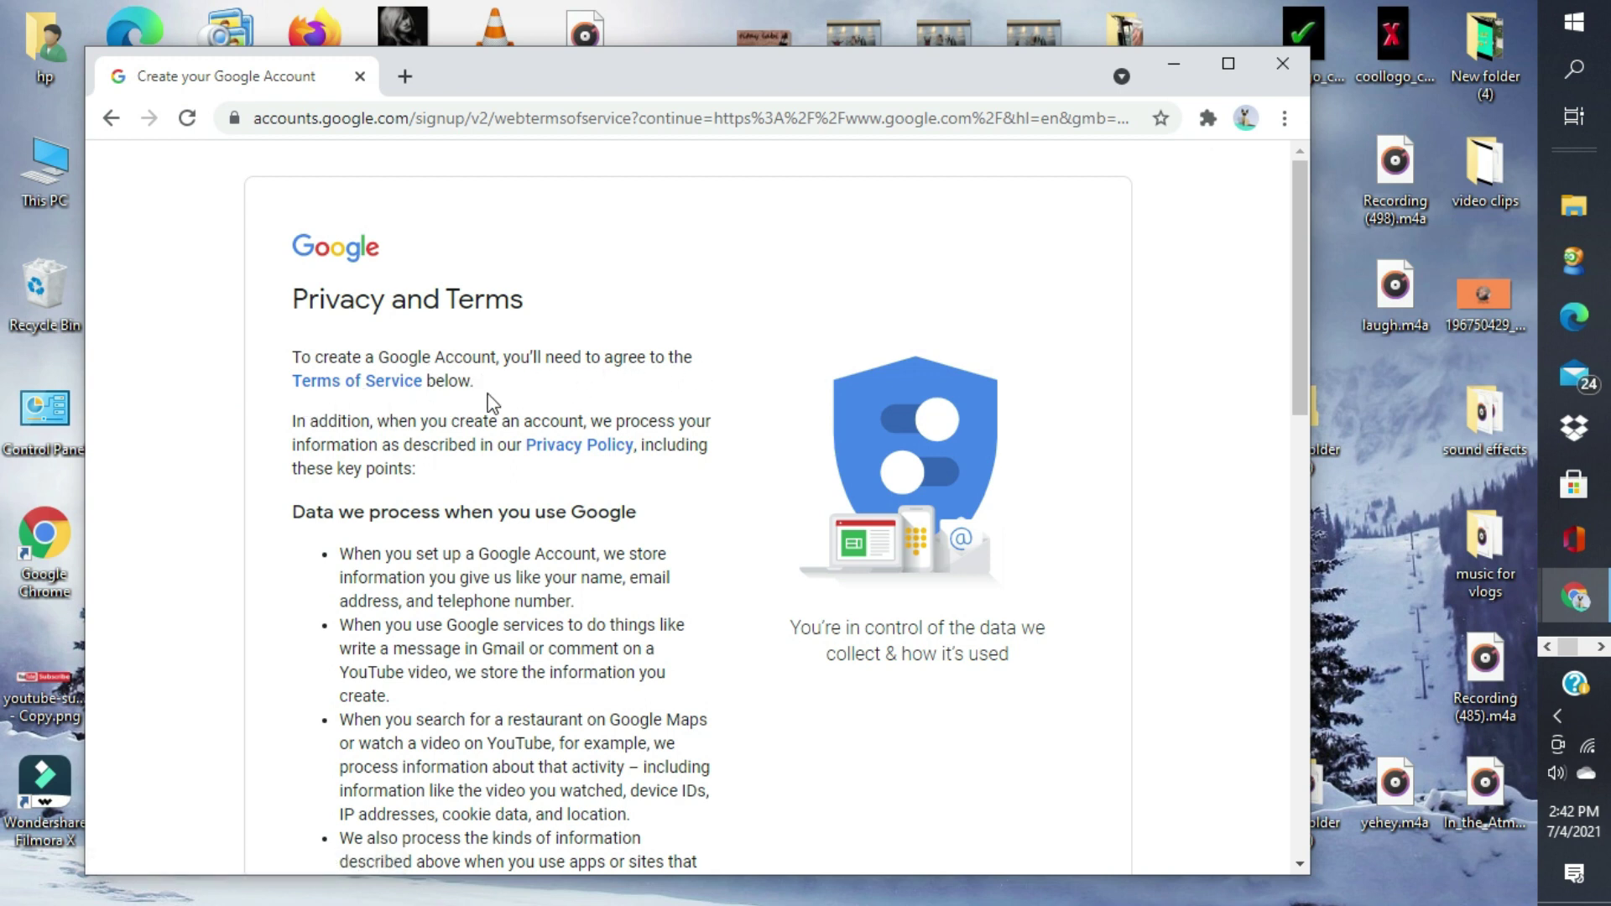
scroll(676, 578, "down", 1)
scroll(678, 579, "down", 2)
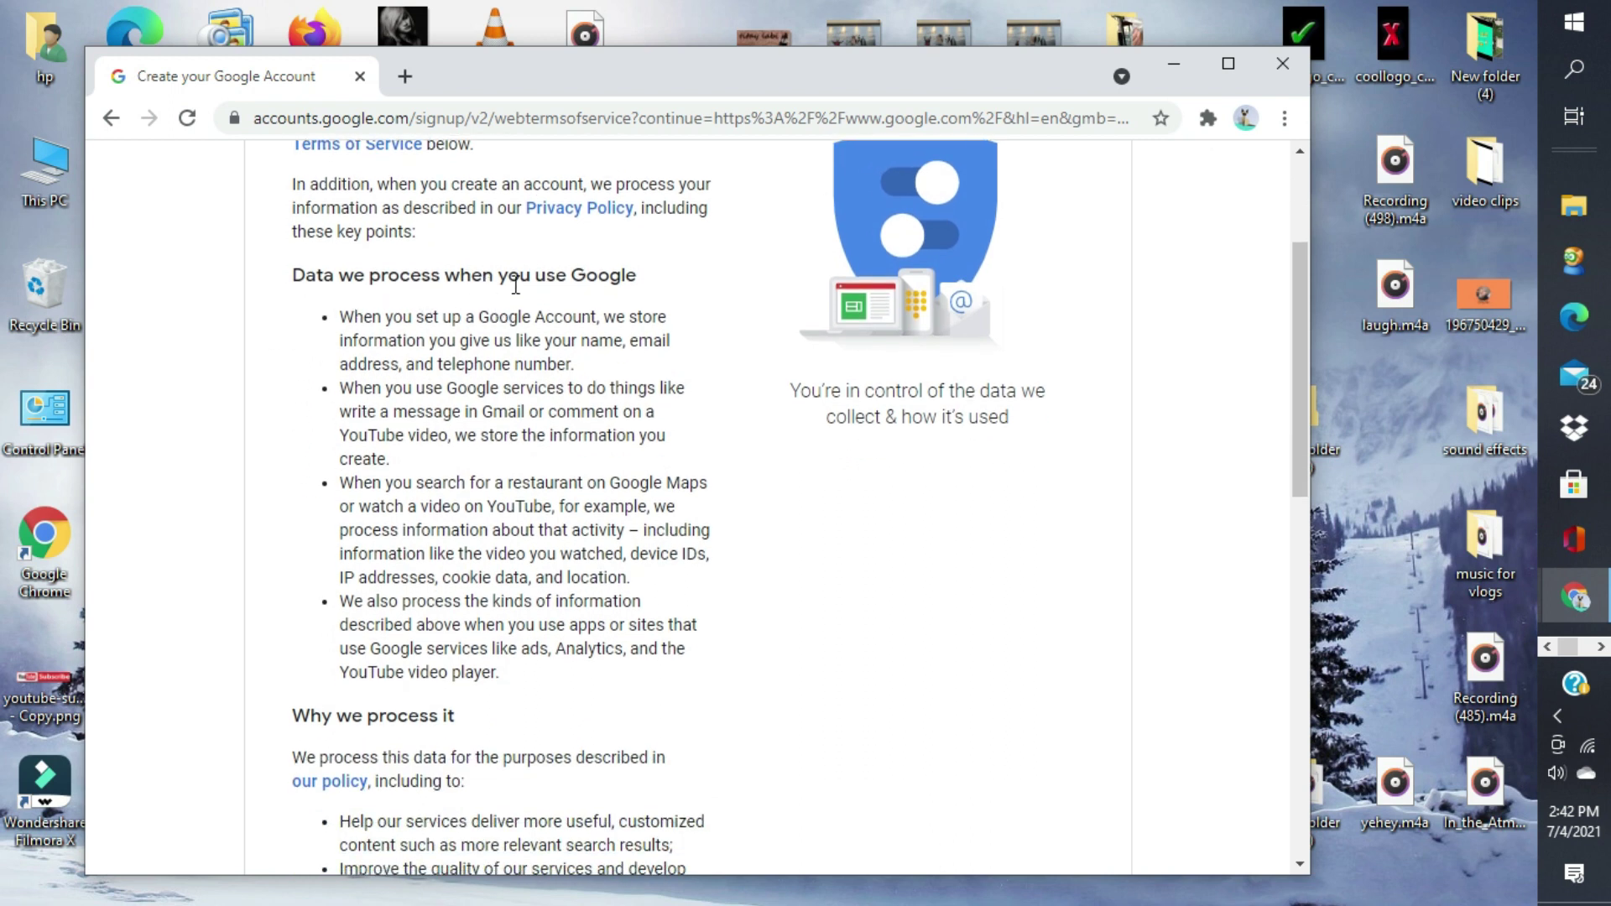
scroll(701, 465, "down", 5)
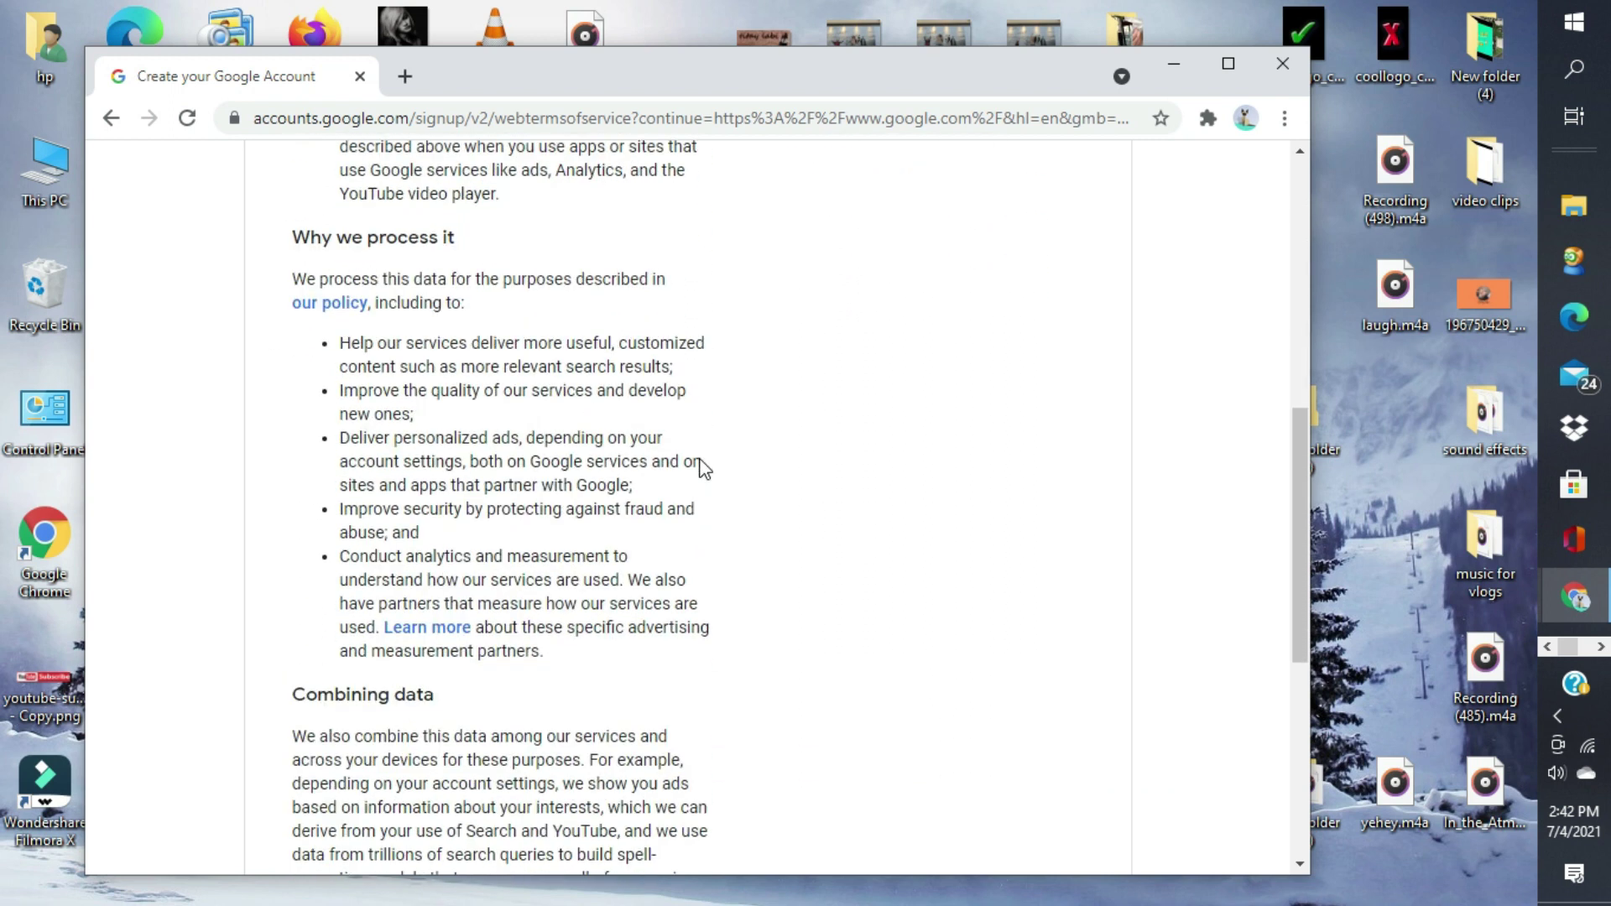
scroll(705, 468, "down", 5)
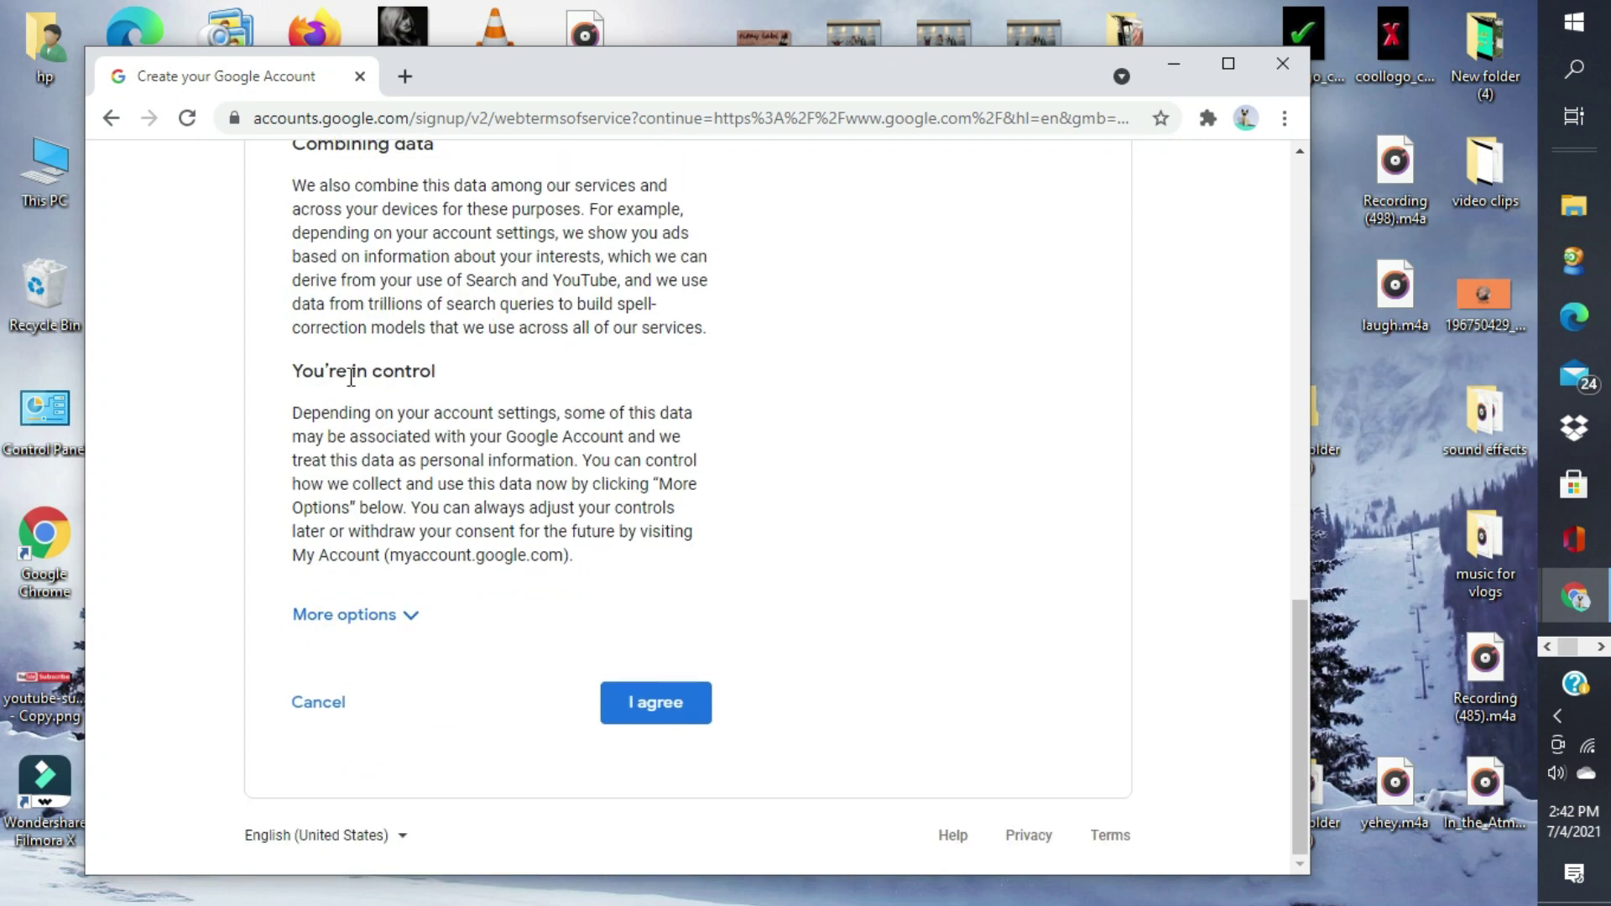
left_click(648, 705)
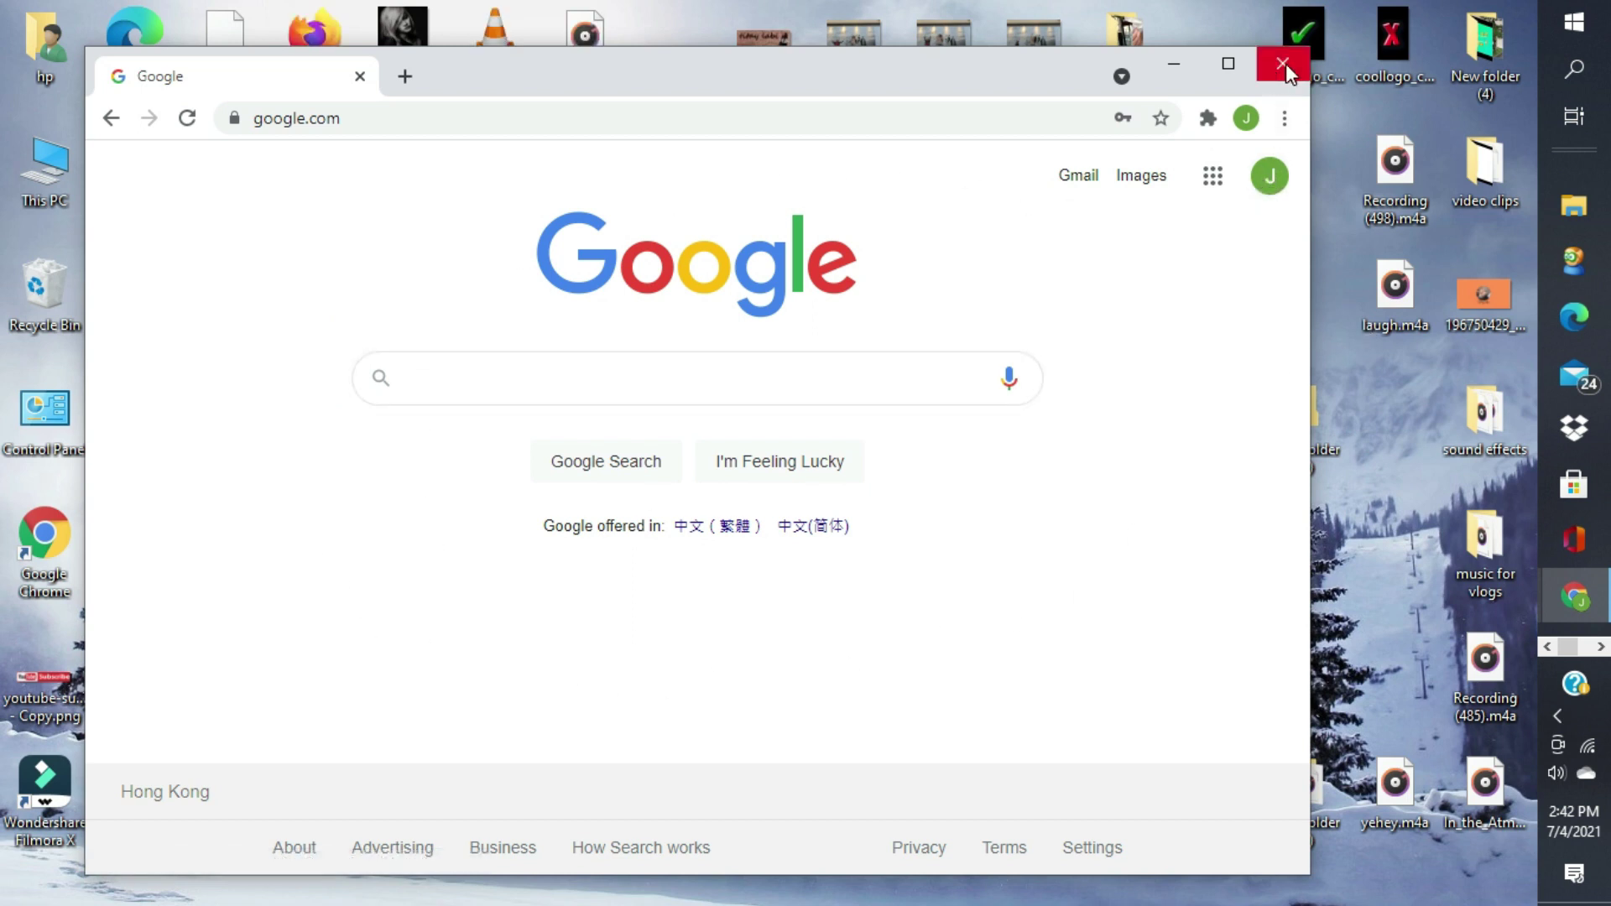
- Maximise Chrome and open Manage your Google Account from the top-right avatar
left_click(1228, 63)
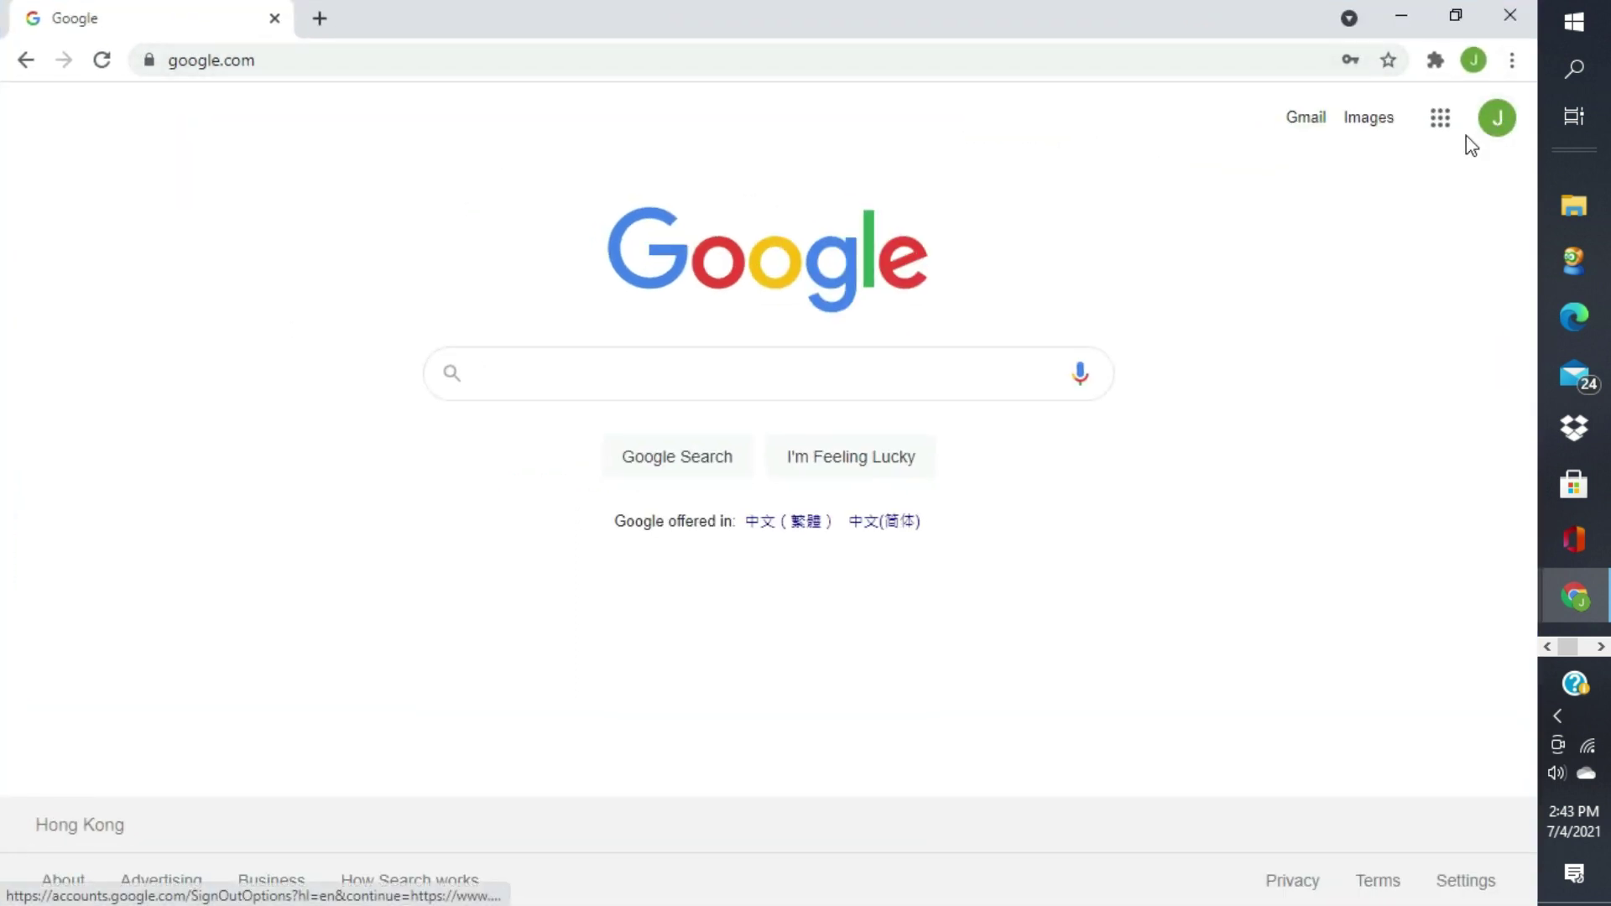
left_click(1496, 122)
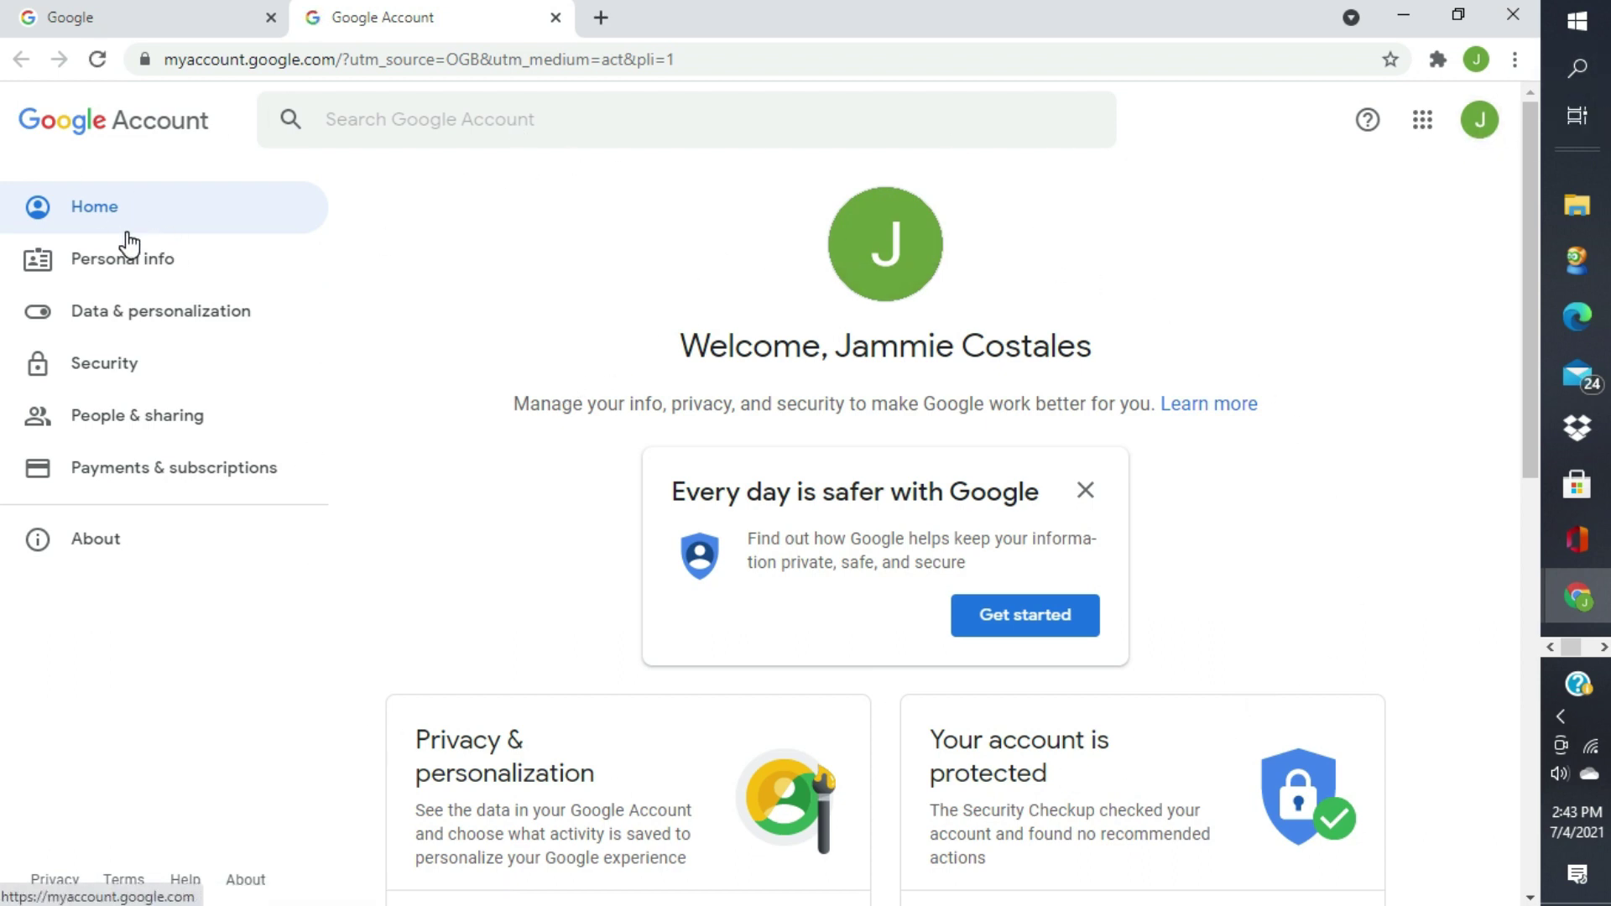
- Review the account's name, birthday, gender and password on the Personal info page
left_click(145, 262)
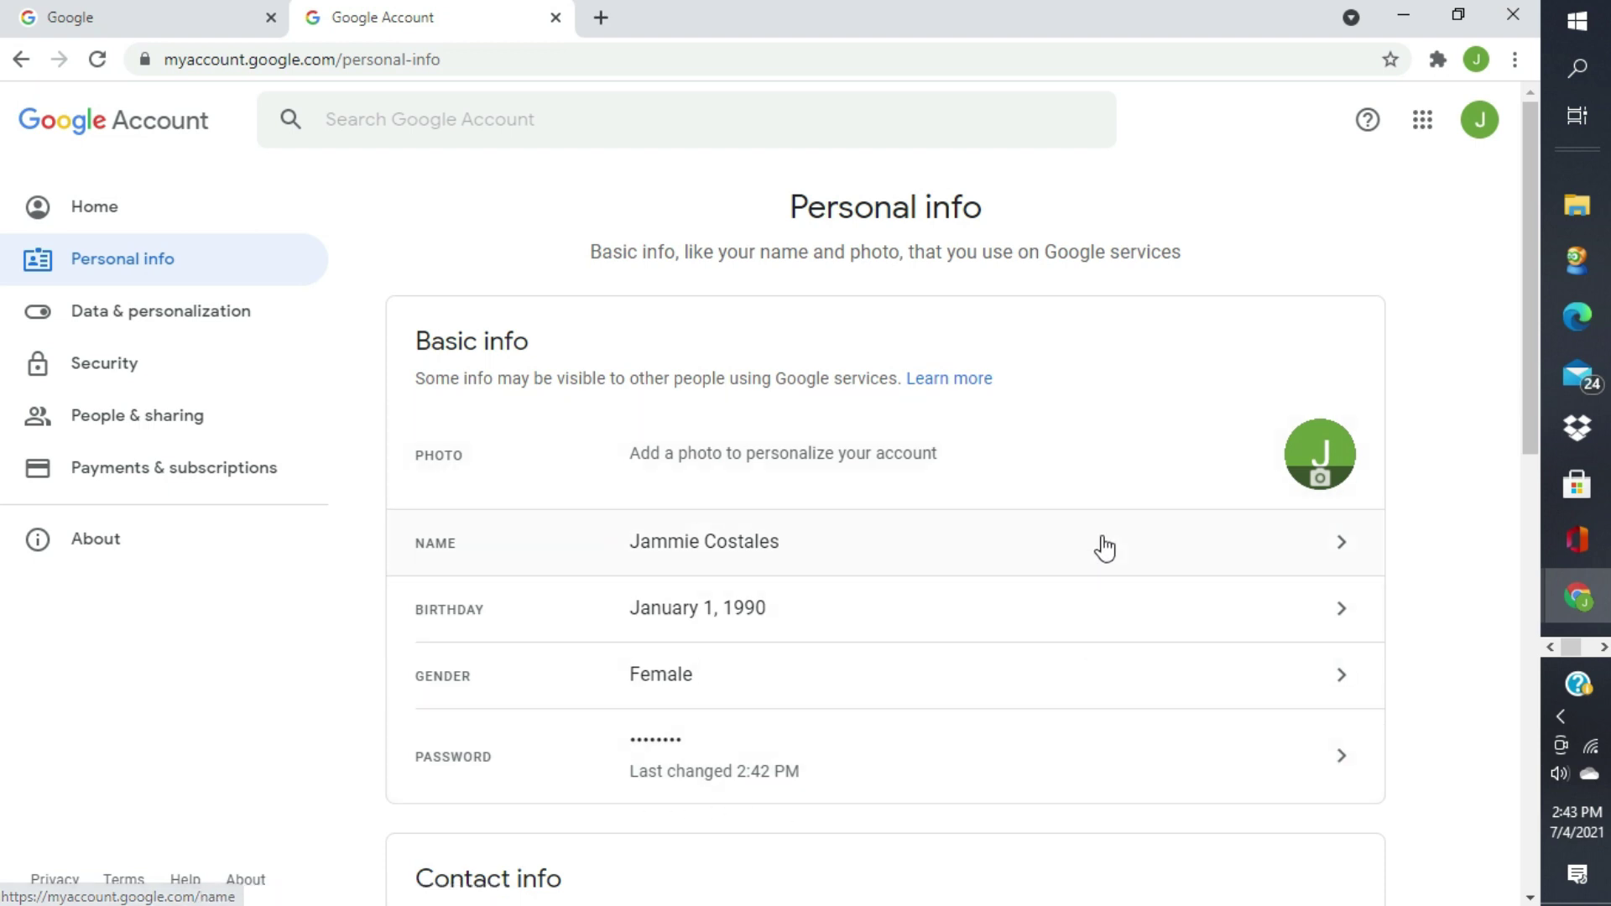
scroll(1070, 564, "down", 3)
scroll(1066, 574, "down", 7)
scroll(1043, 585, "up", 7)
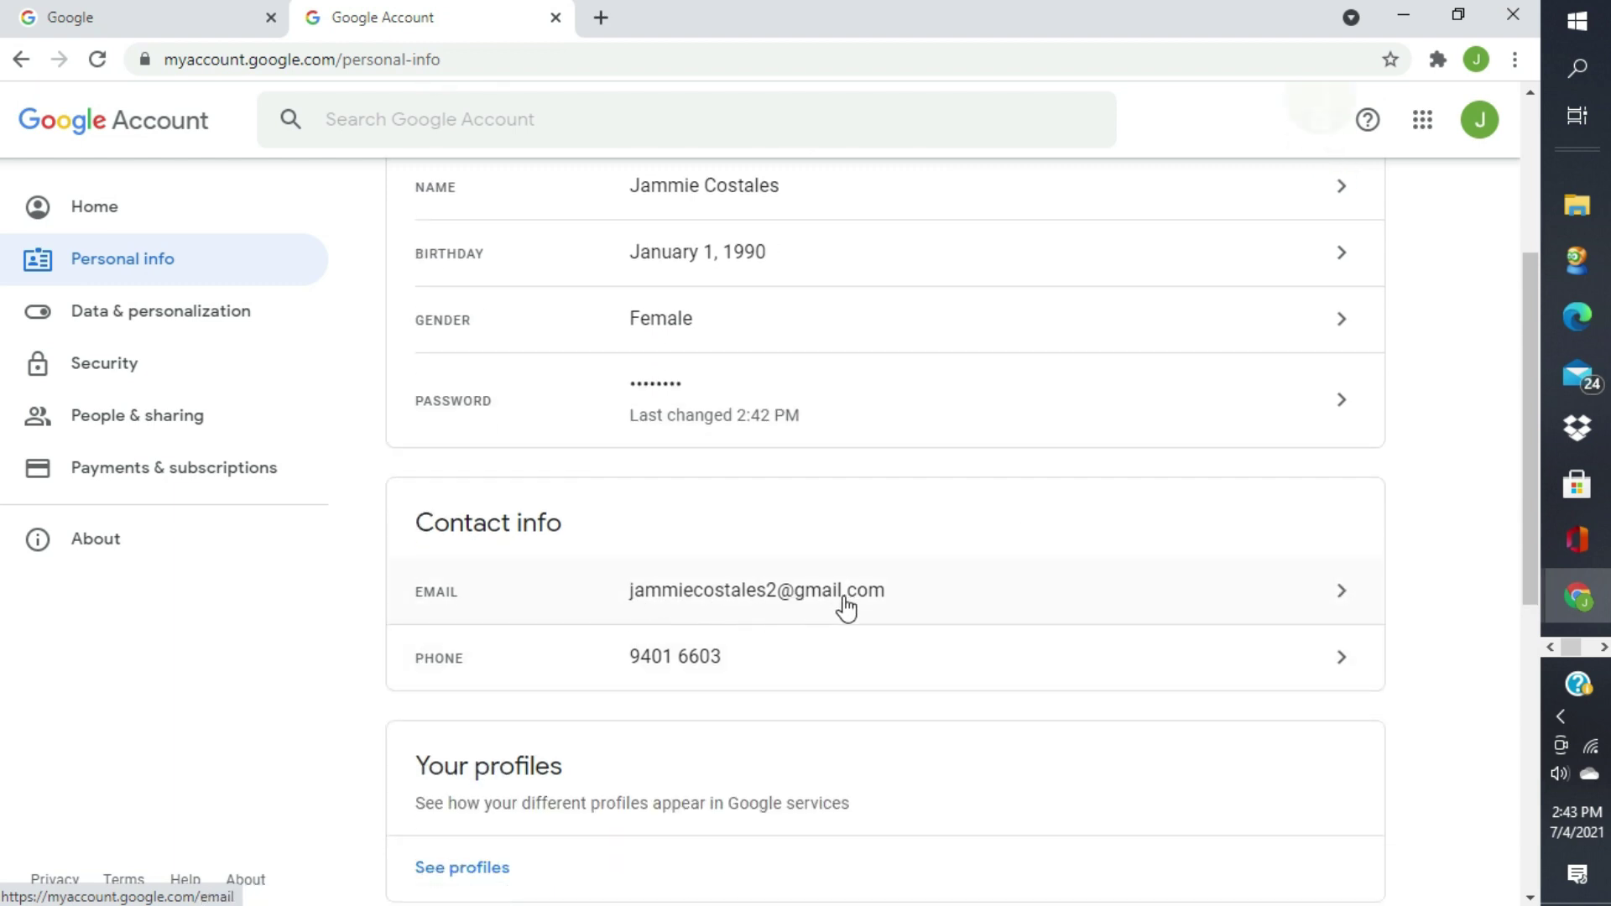
scroll(826, 633, "down", 4)
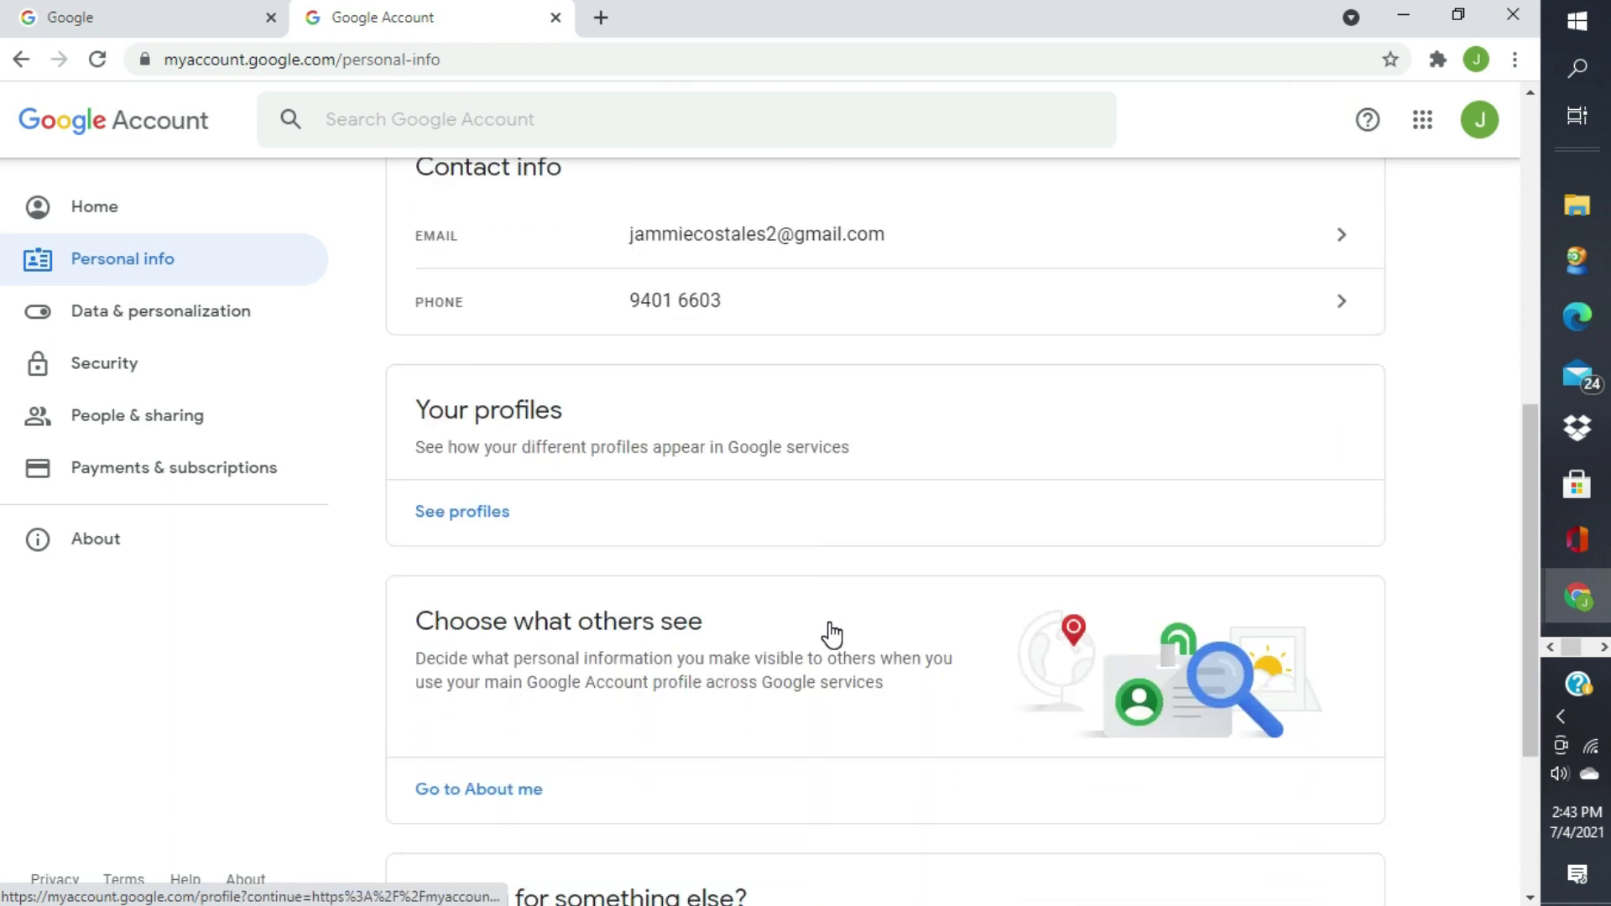
- View Your profiles across Google services, then return to Personal info
left_click(453, 512)
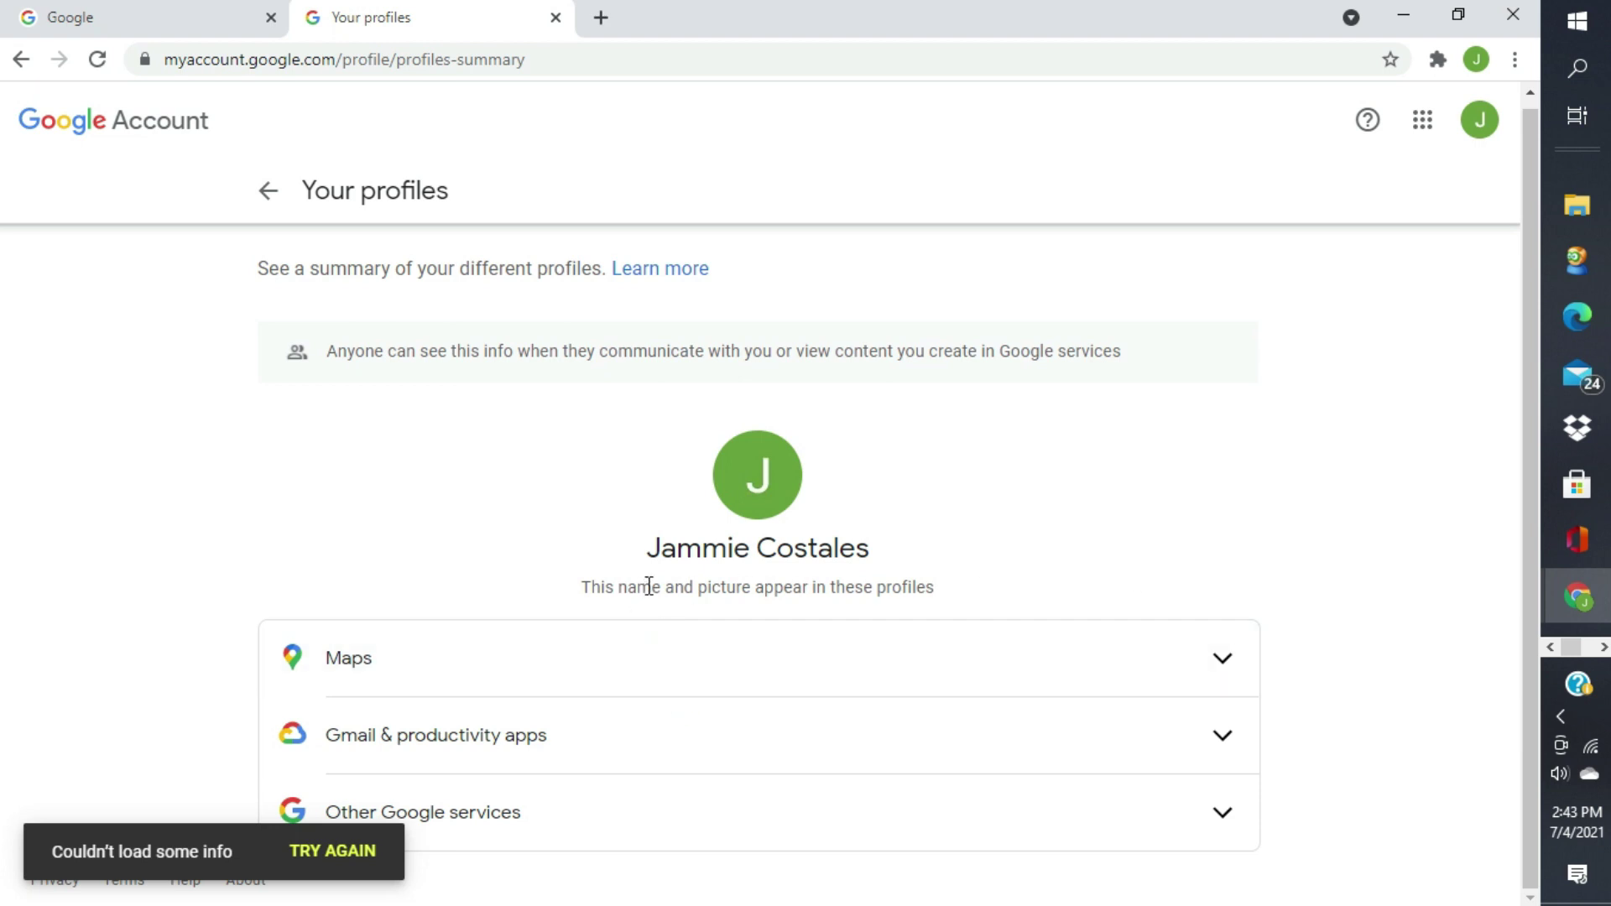
left_click(769, 495)
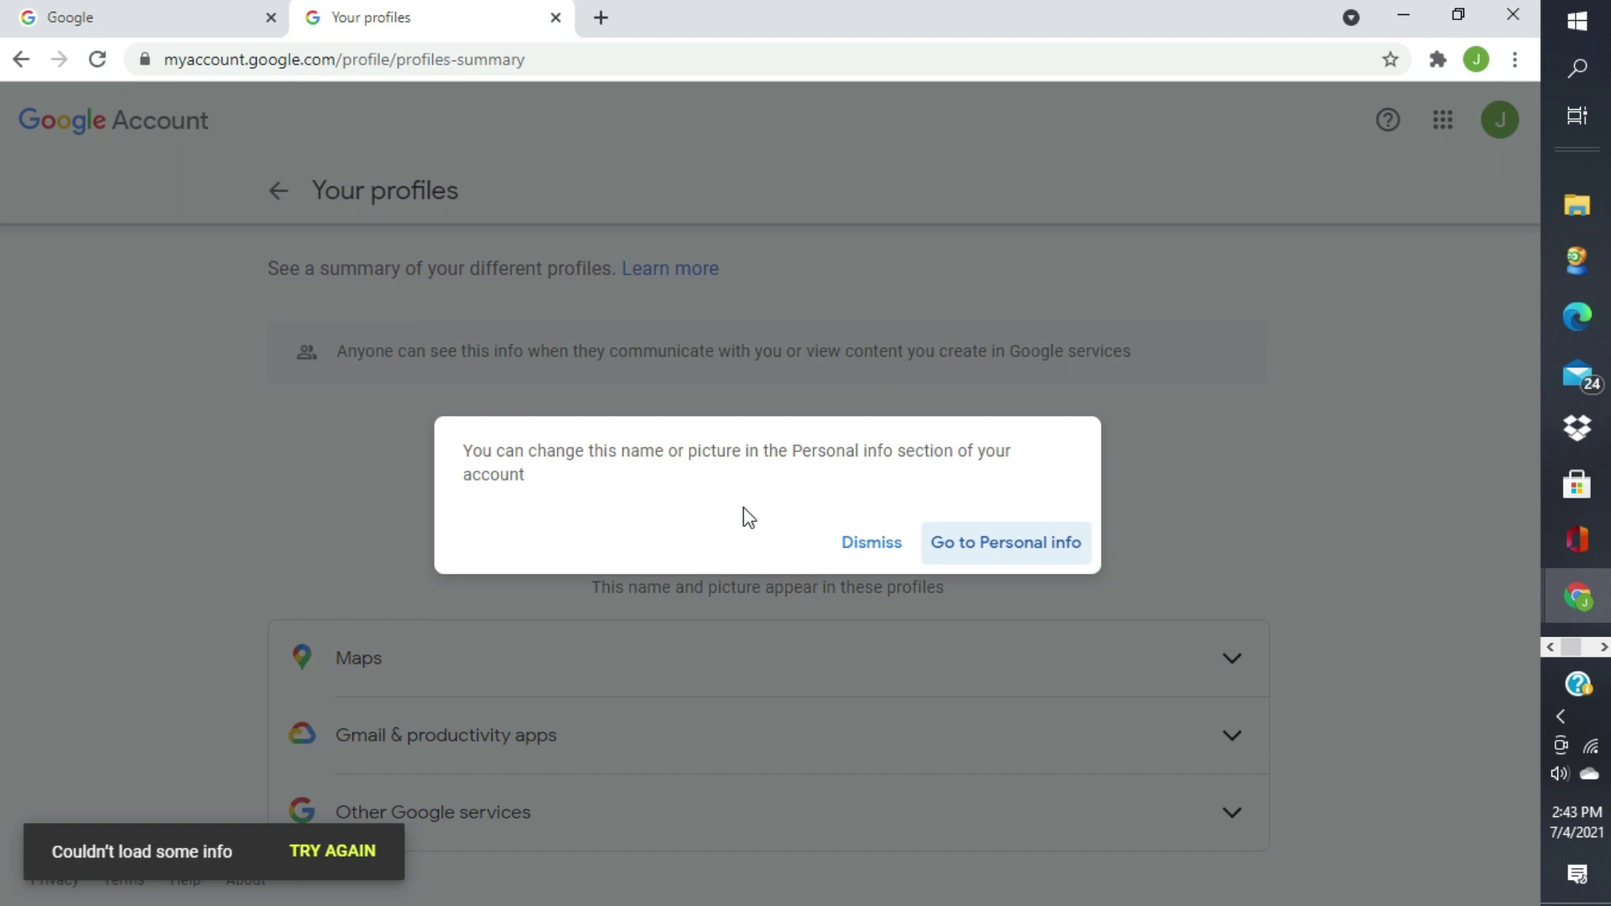
left_click(1002, 551)
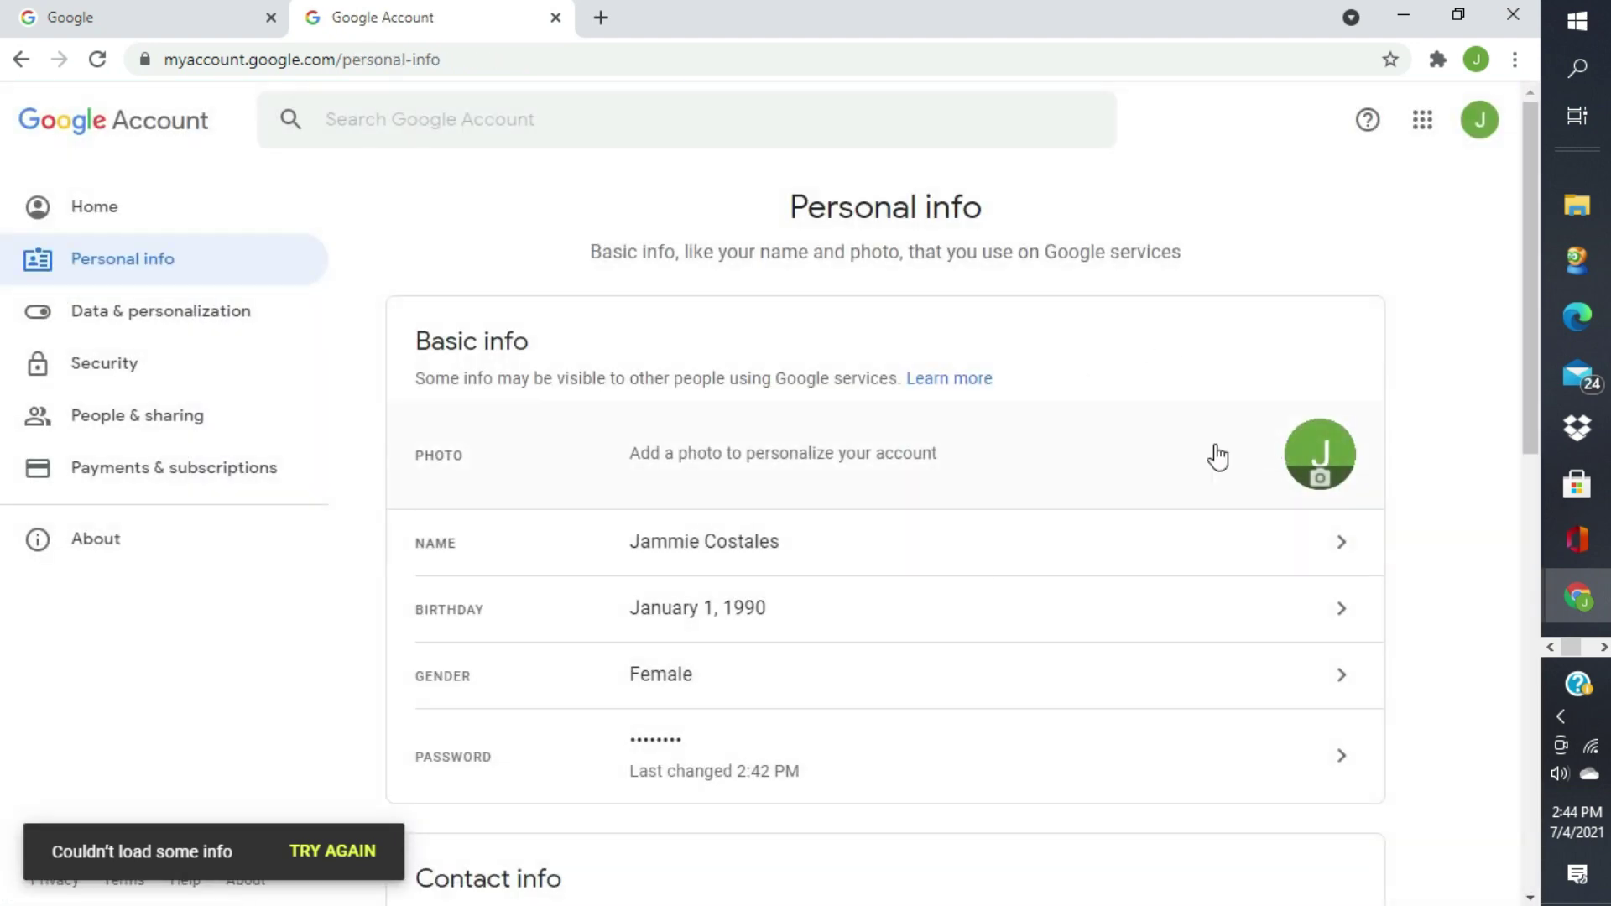
- Upload an image from the computer, reposition it in the crop circle, and save it as profile picture
left_click(1317, 481)
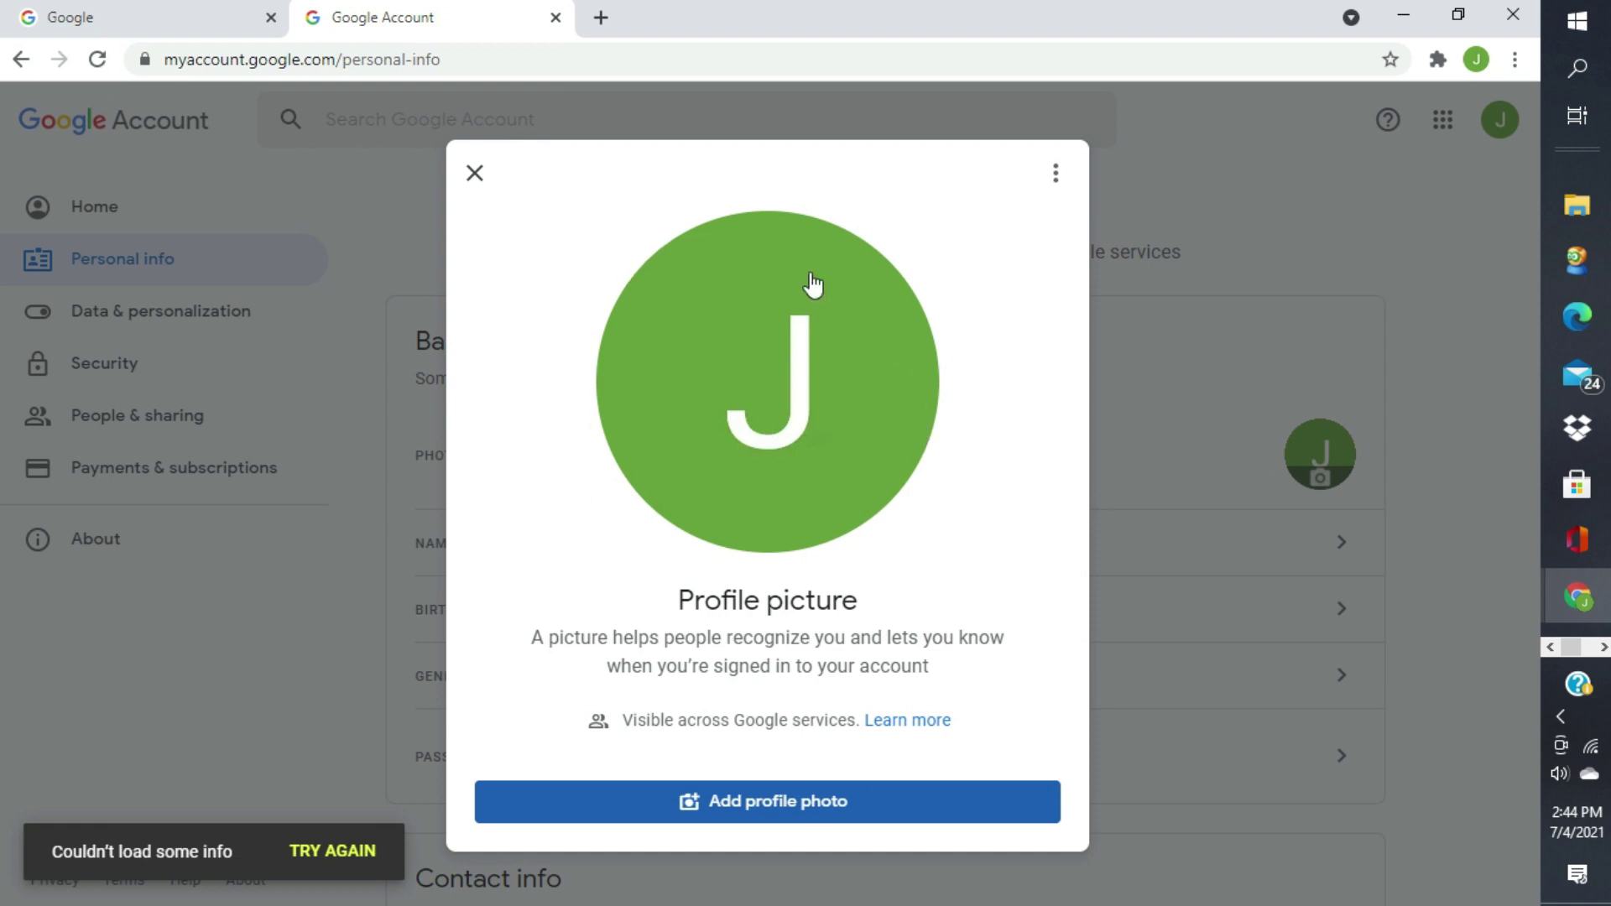
left_click(797, 811)
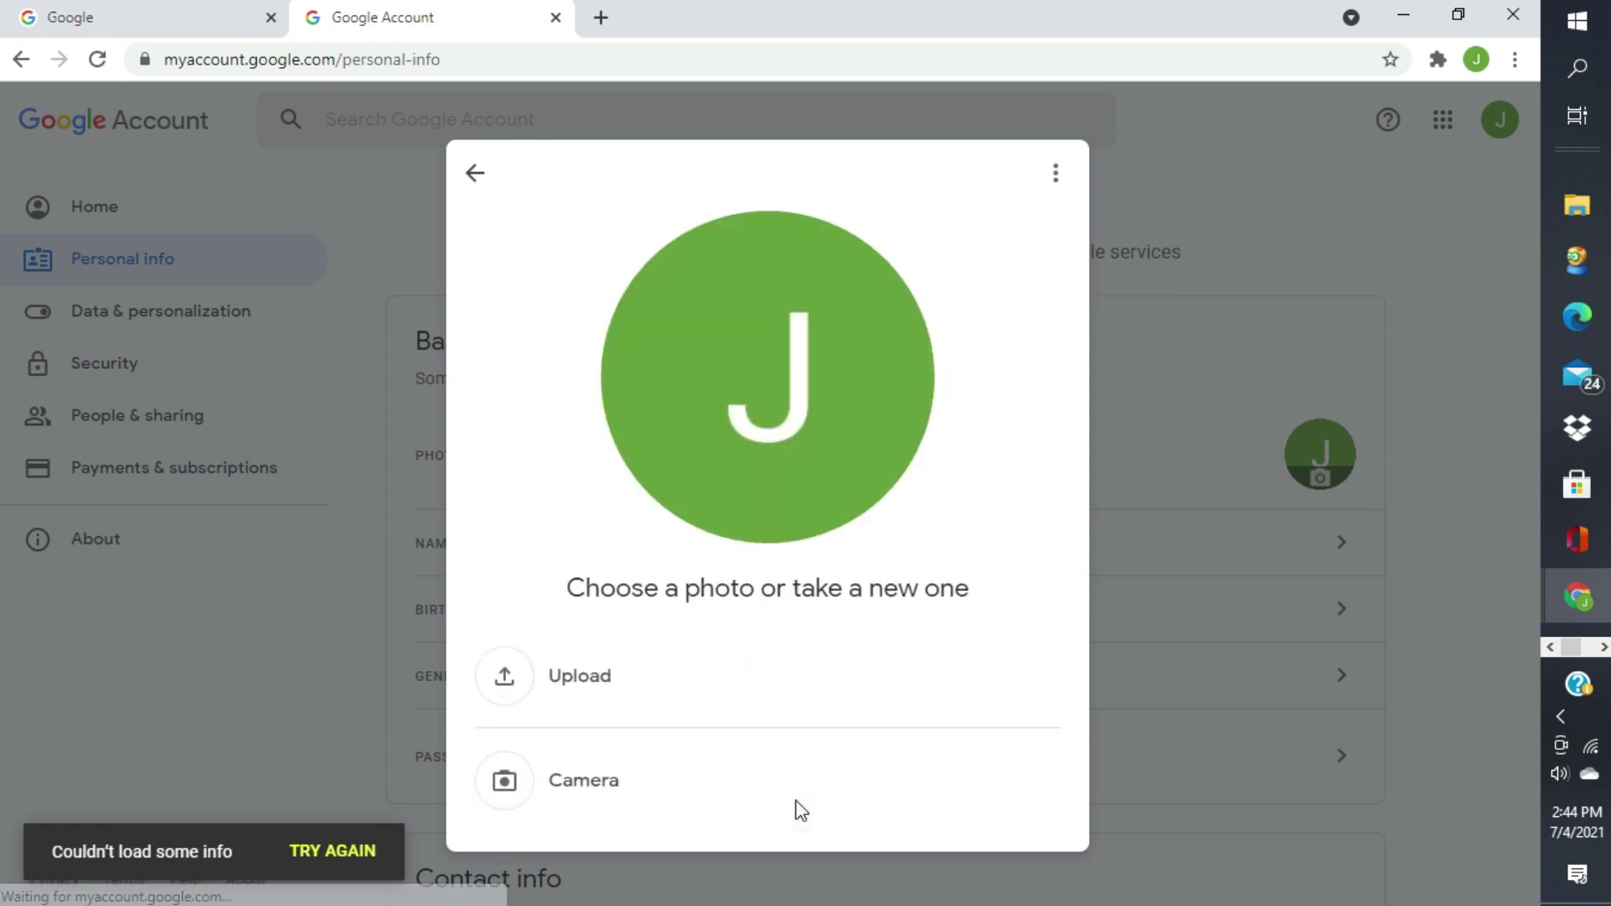
left_click(588, 679)
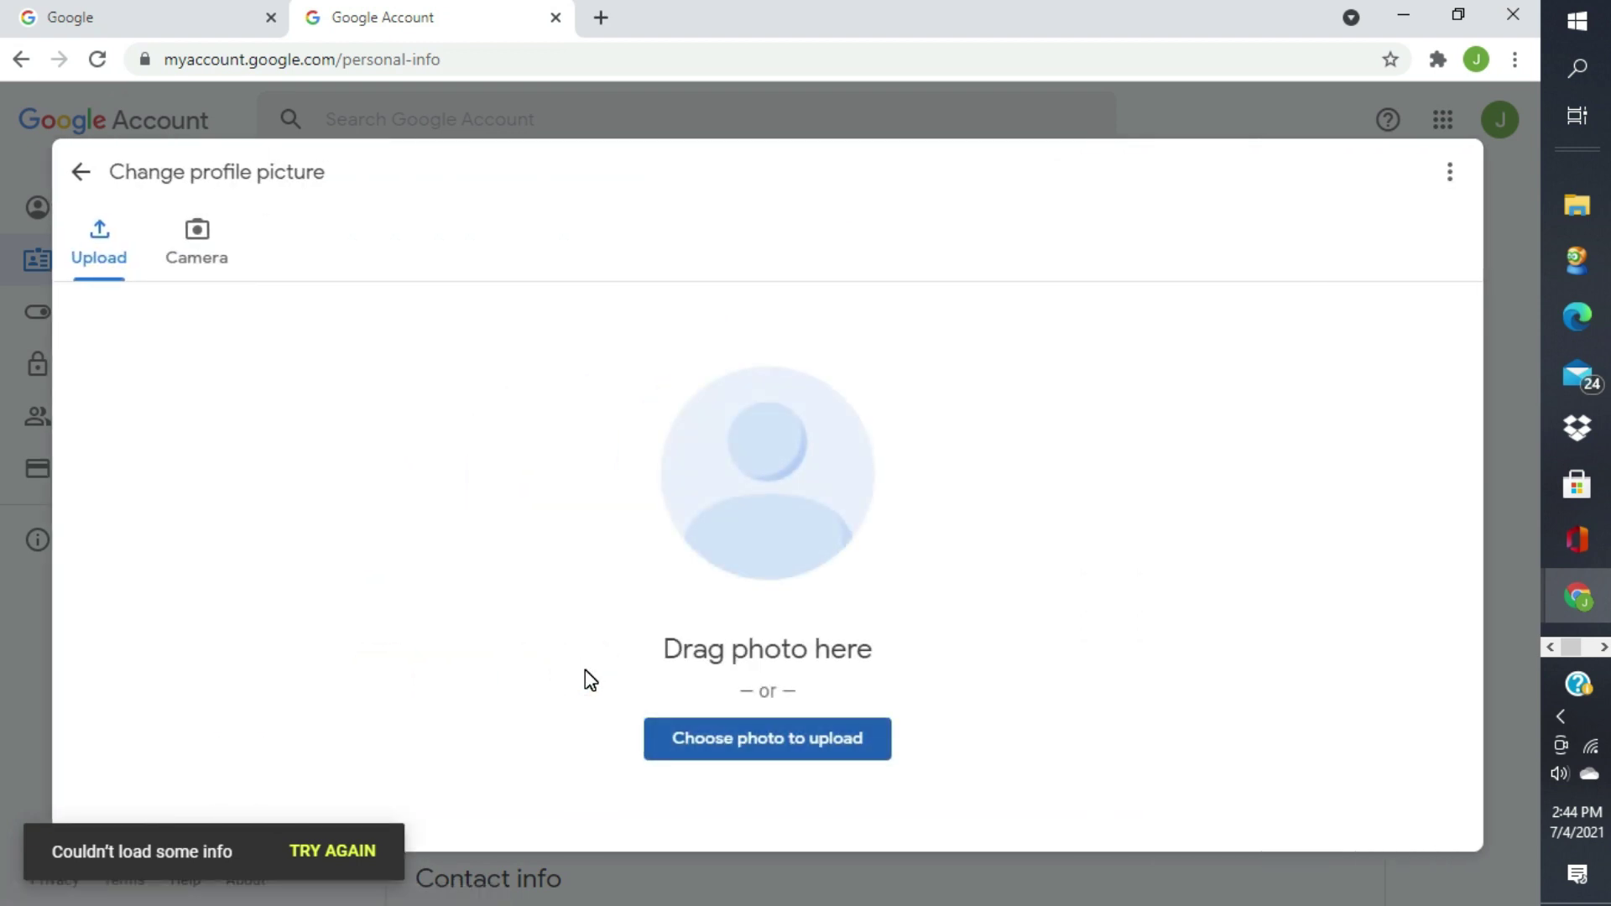
left_click(685, 731)
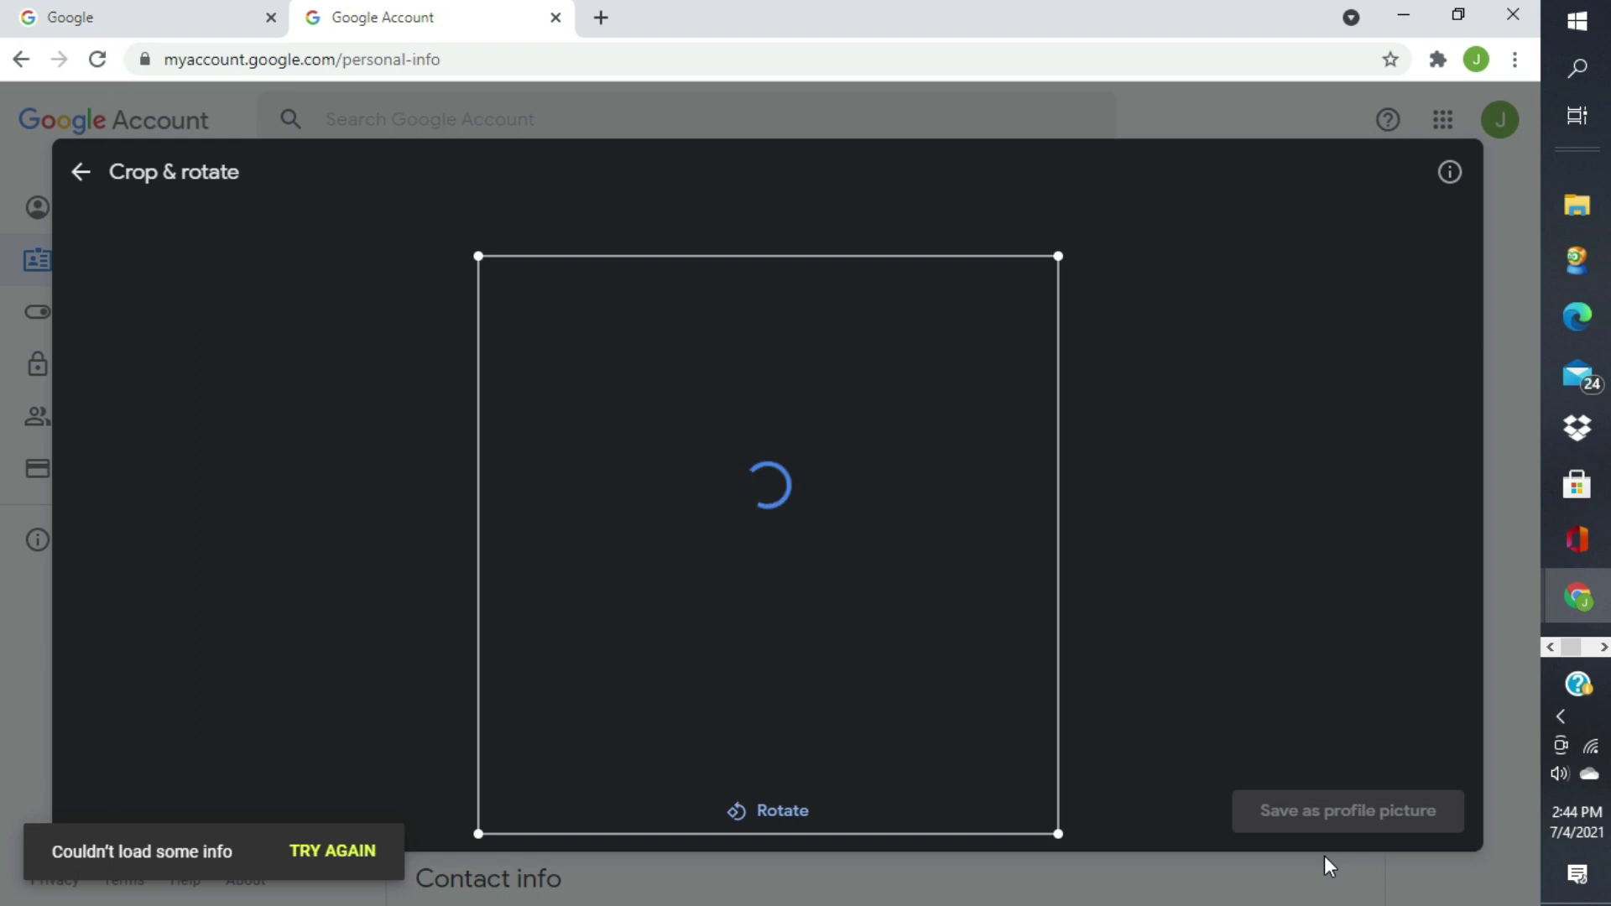
left_click_drag(812, 555, 840, 616)
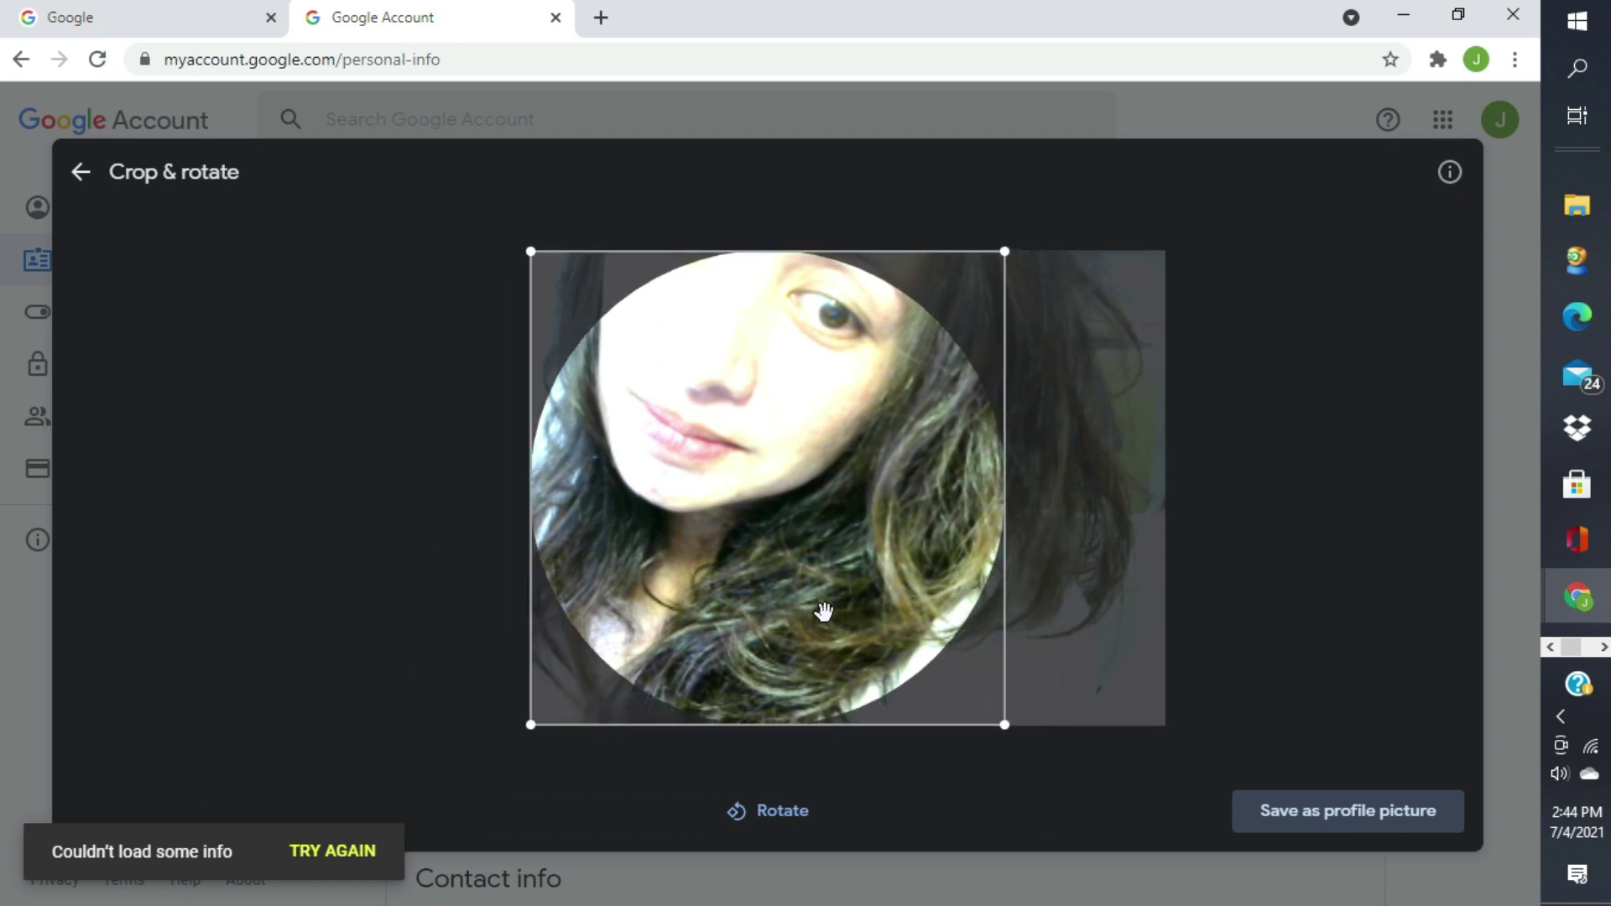
left_click(1333, 821)
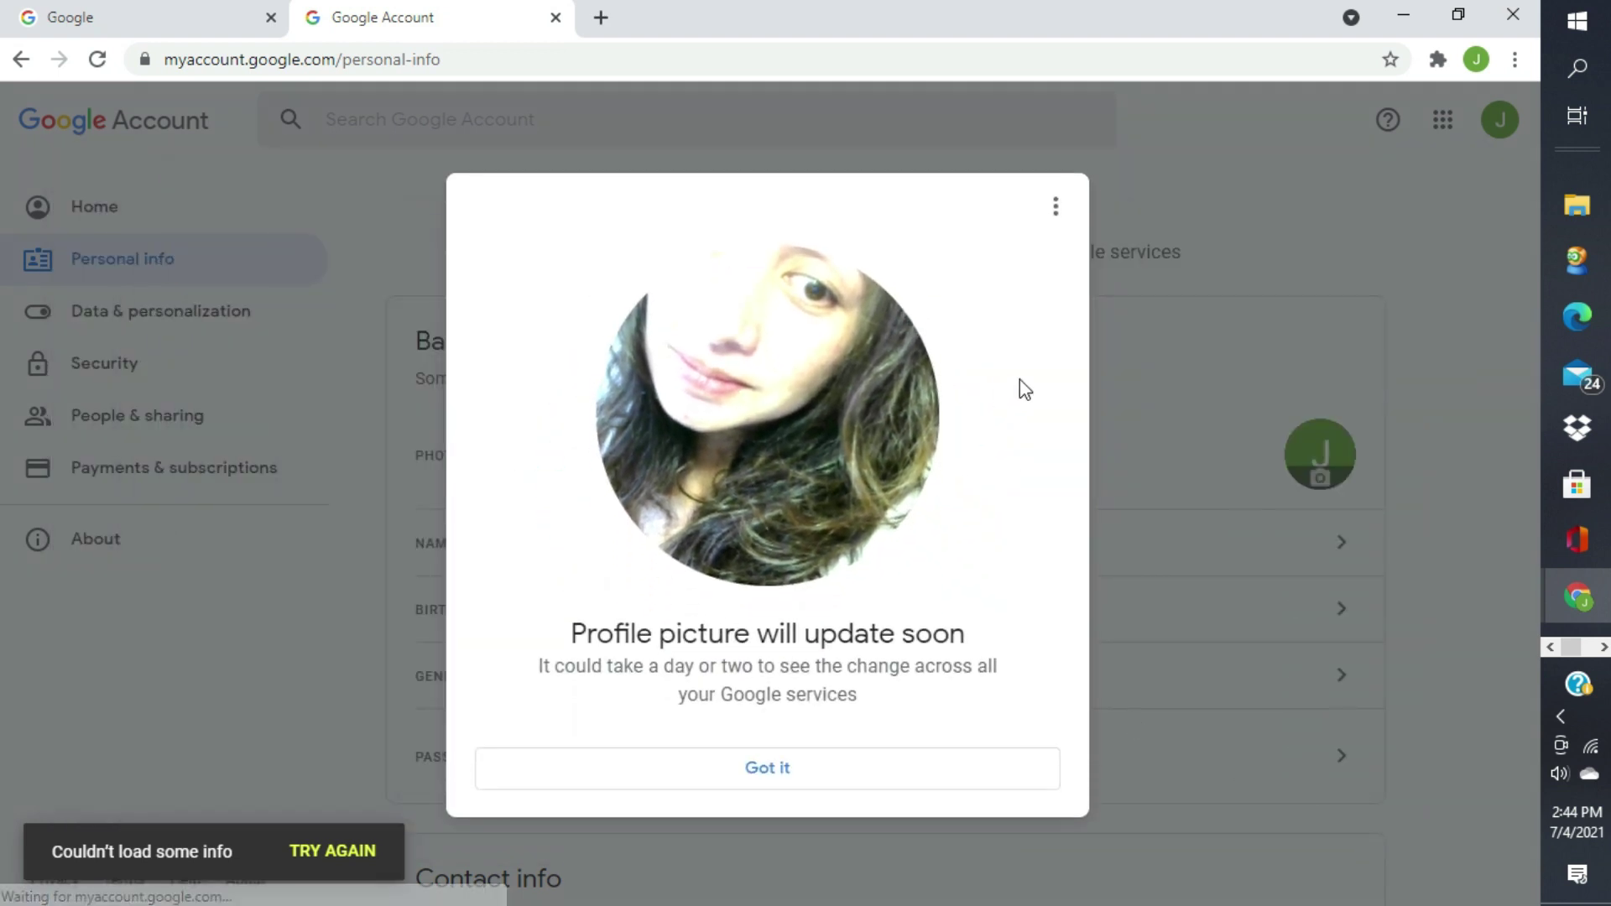
left_click(812, 769)
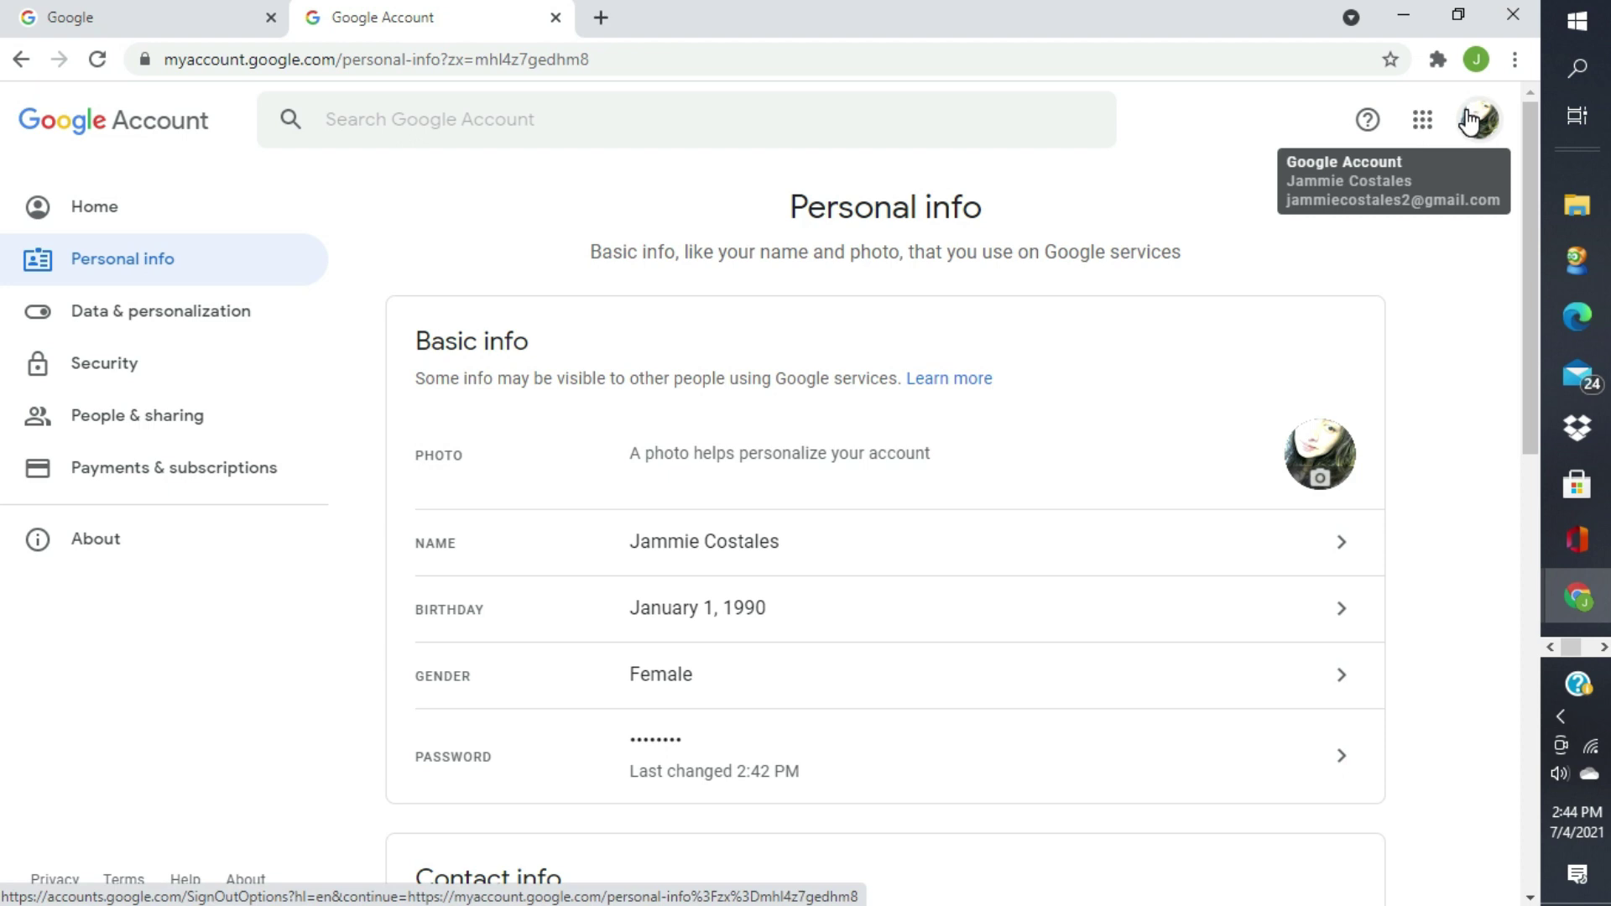
- Glance at the Security page, then return to Home and scroll through its cards showing the new photo
left_click(113, 367)
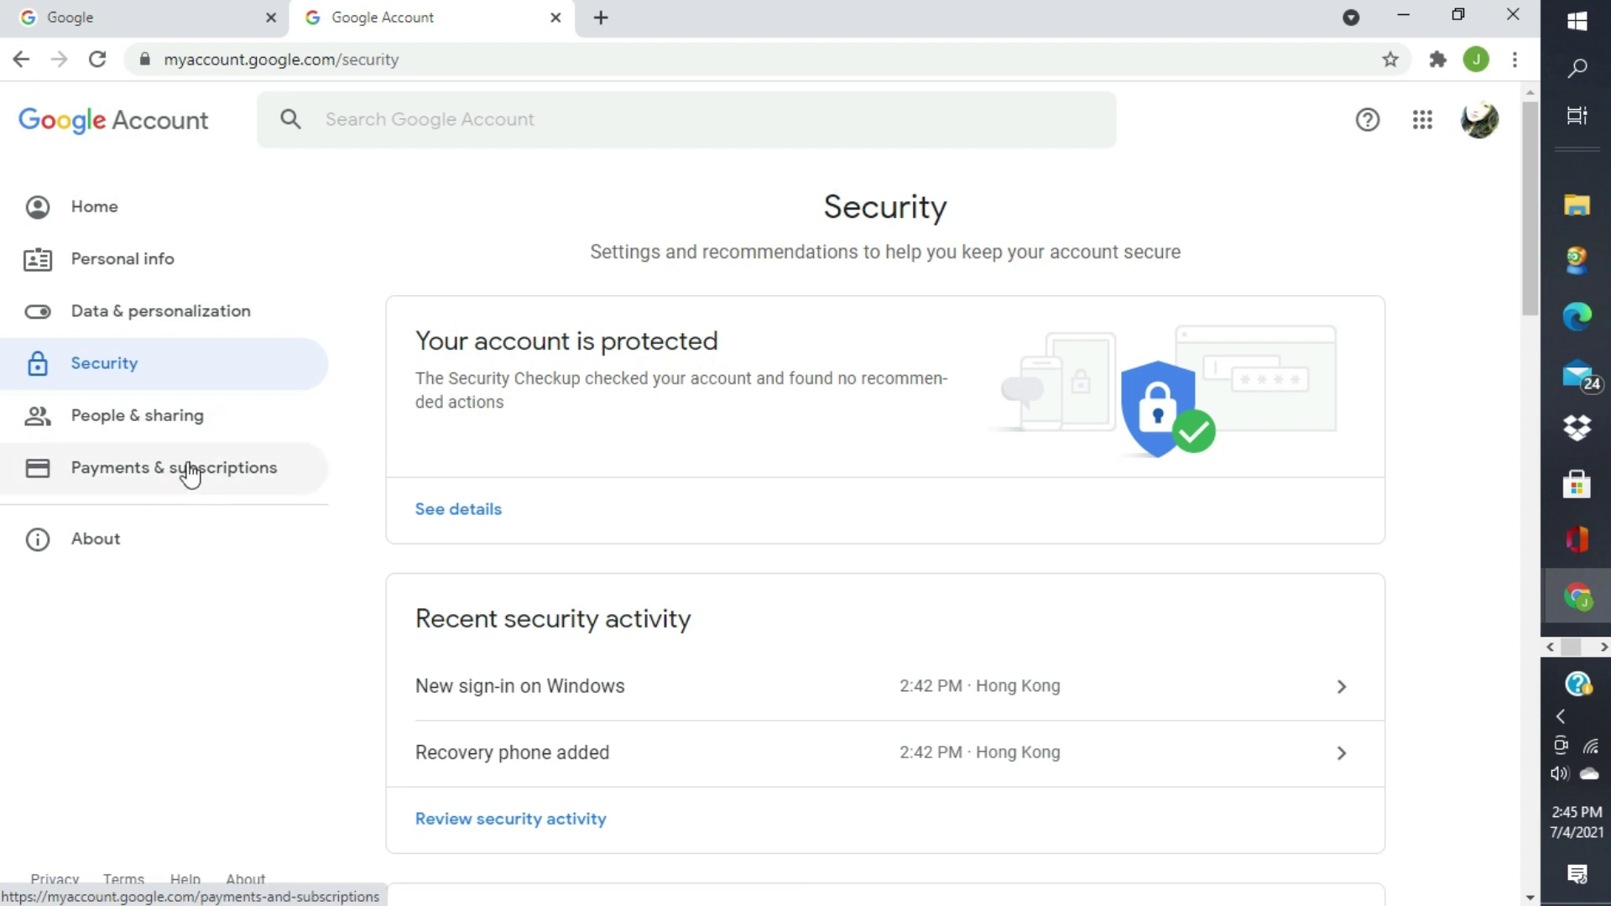
left_click(101, 206)
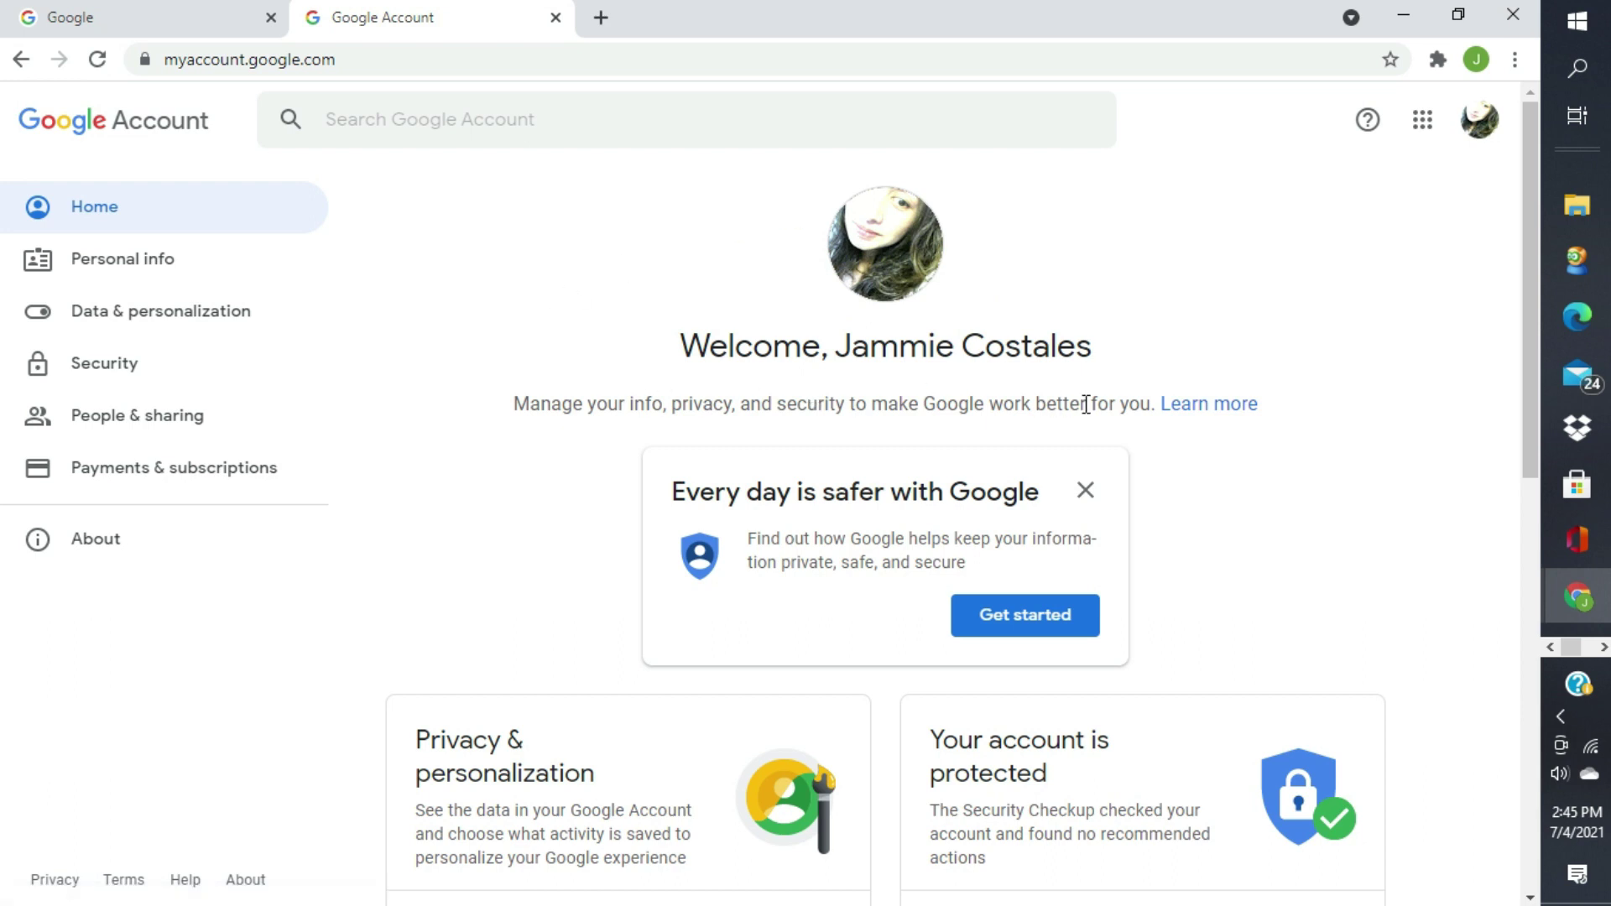
scroll(1299, 513, "down", 7)
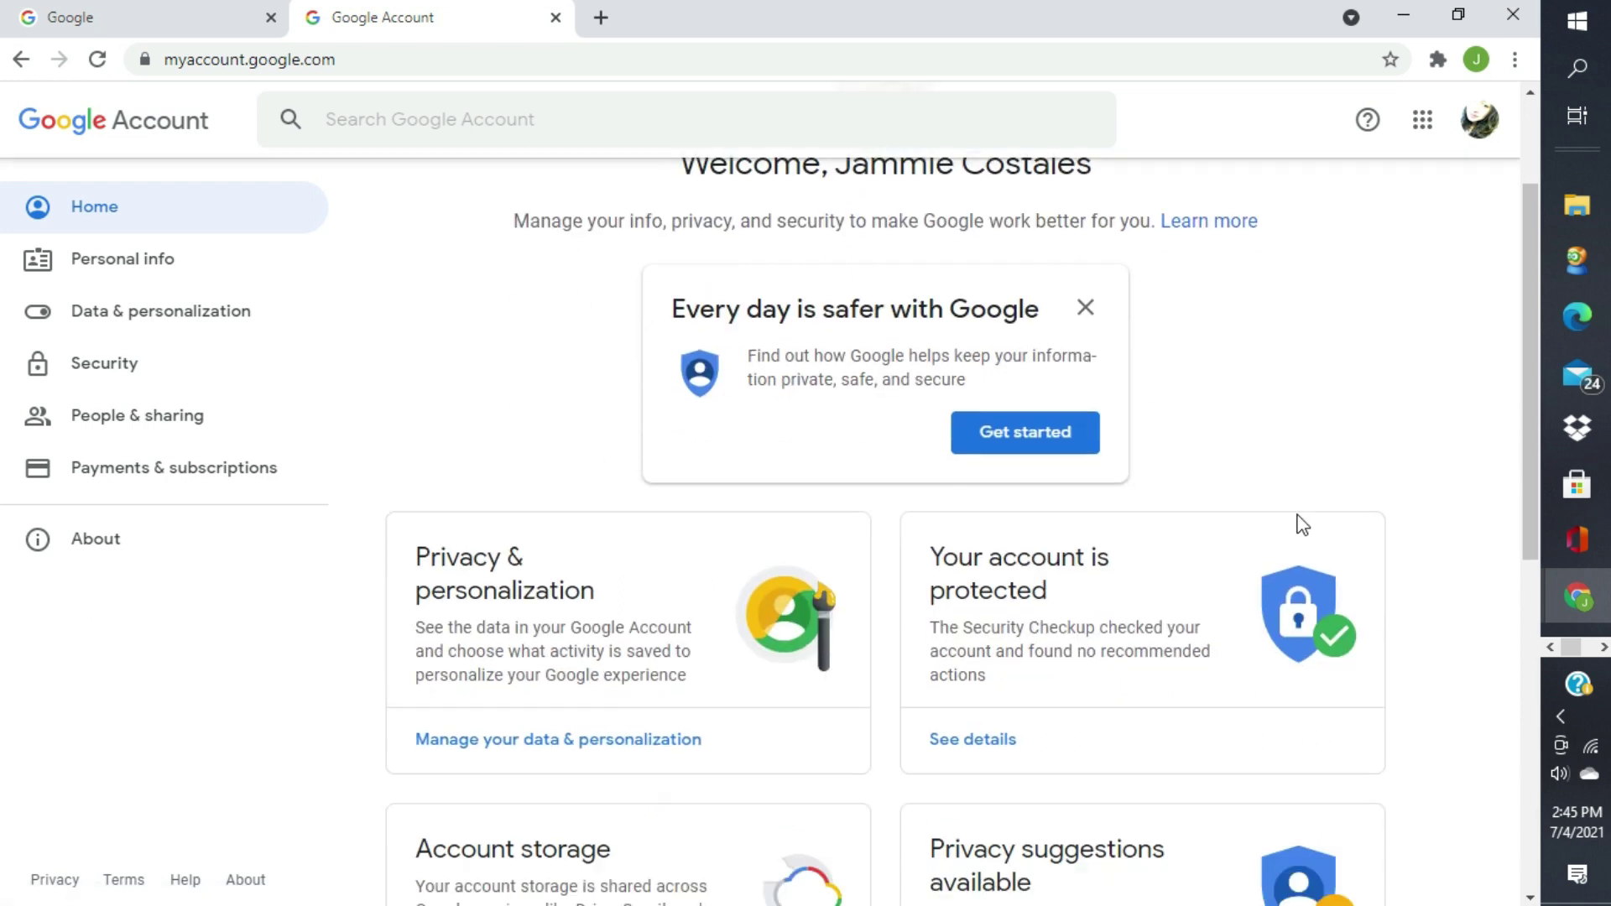
scroll(1297, 520, "down", 4)
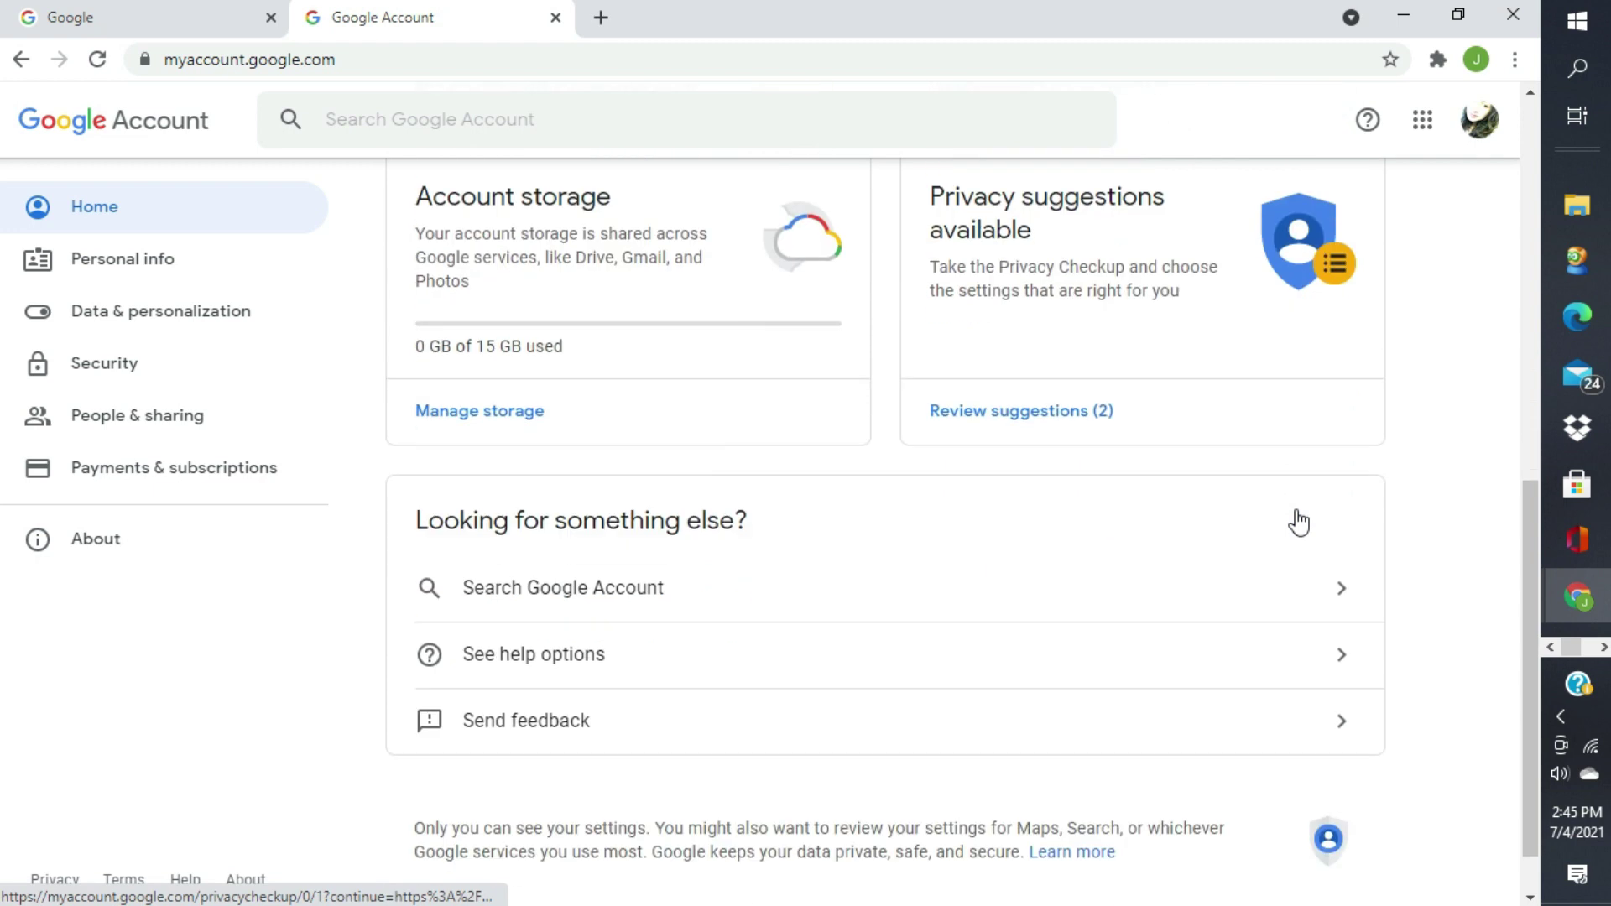
scroll(1296, 518, "up", 10)
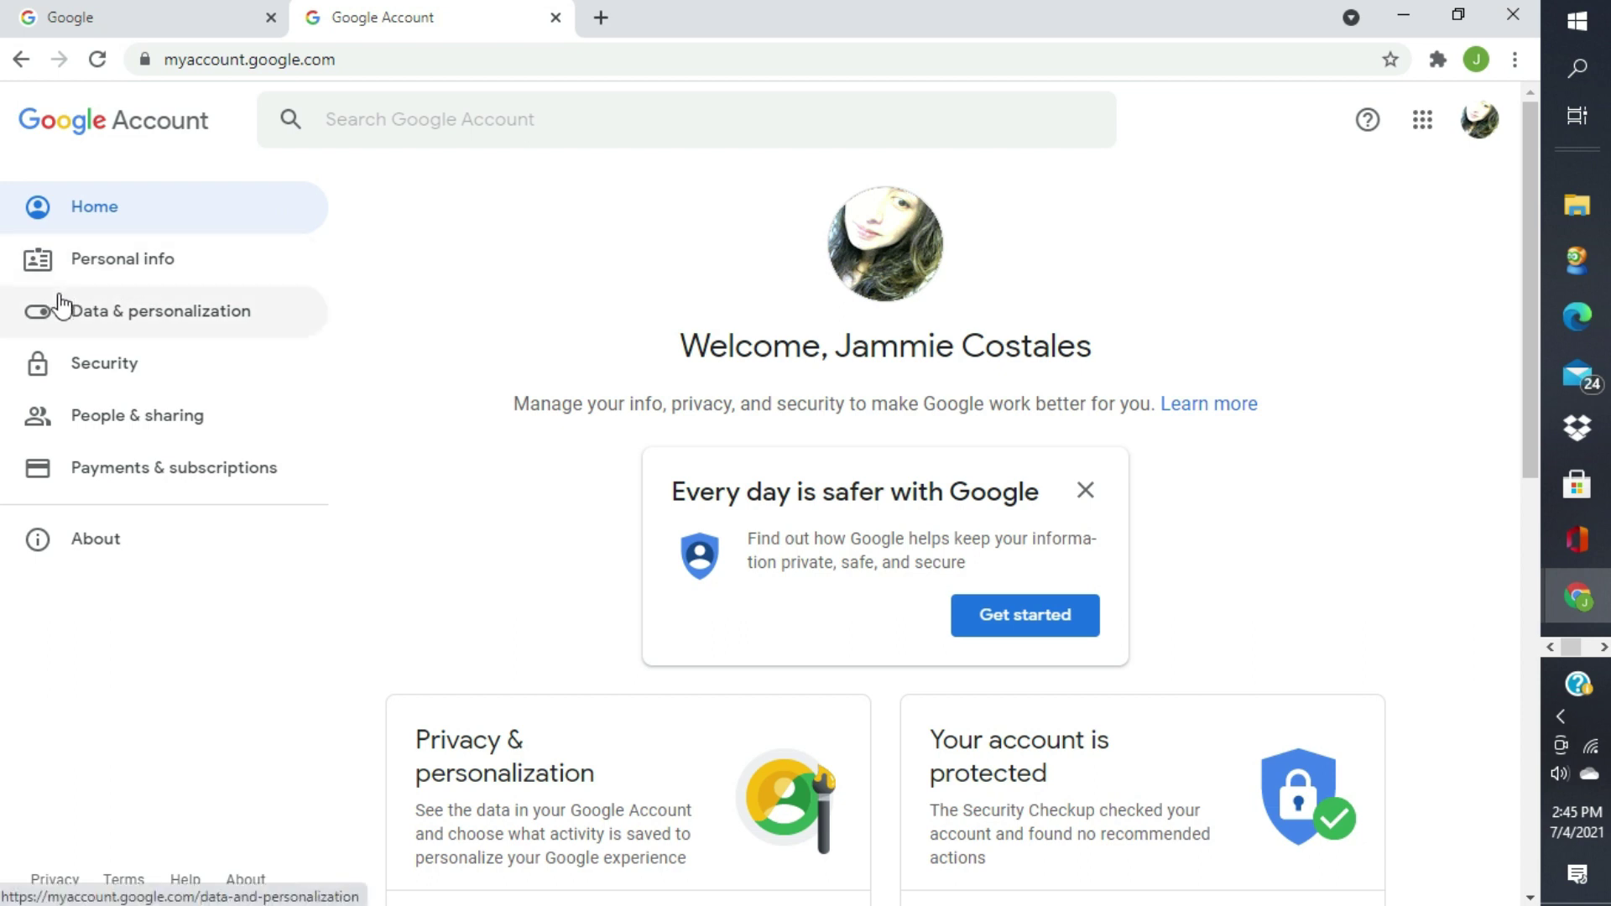
- Scroll through the Personal info page to check the basic and contact details beside the new photo
left_click(103, 265)
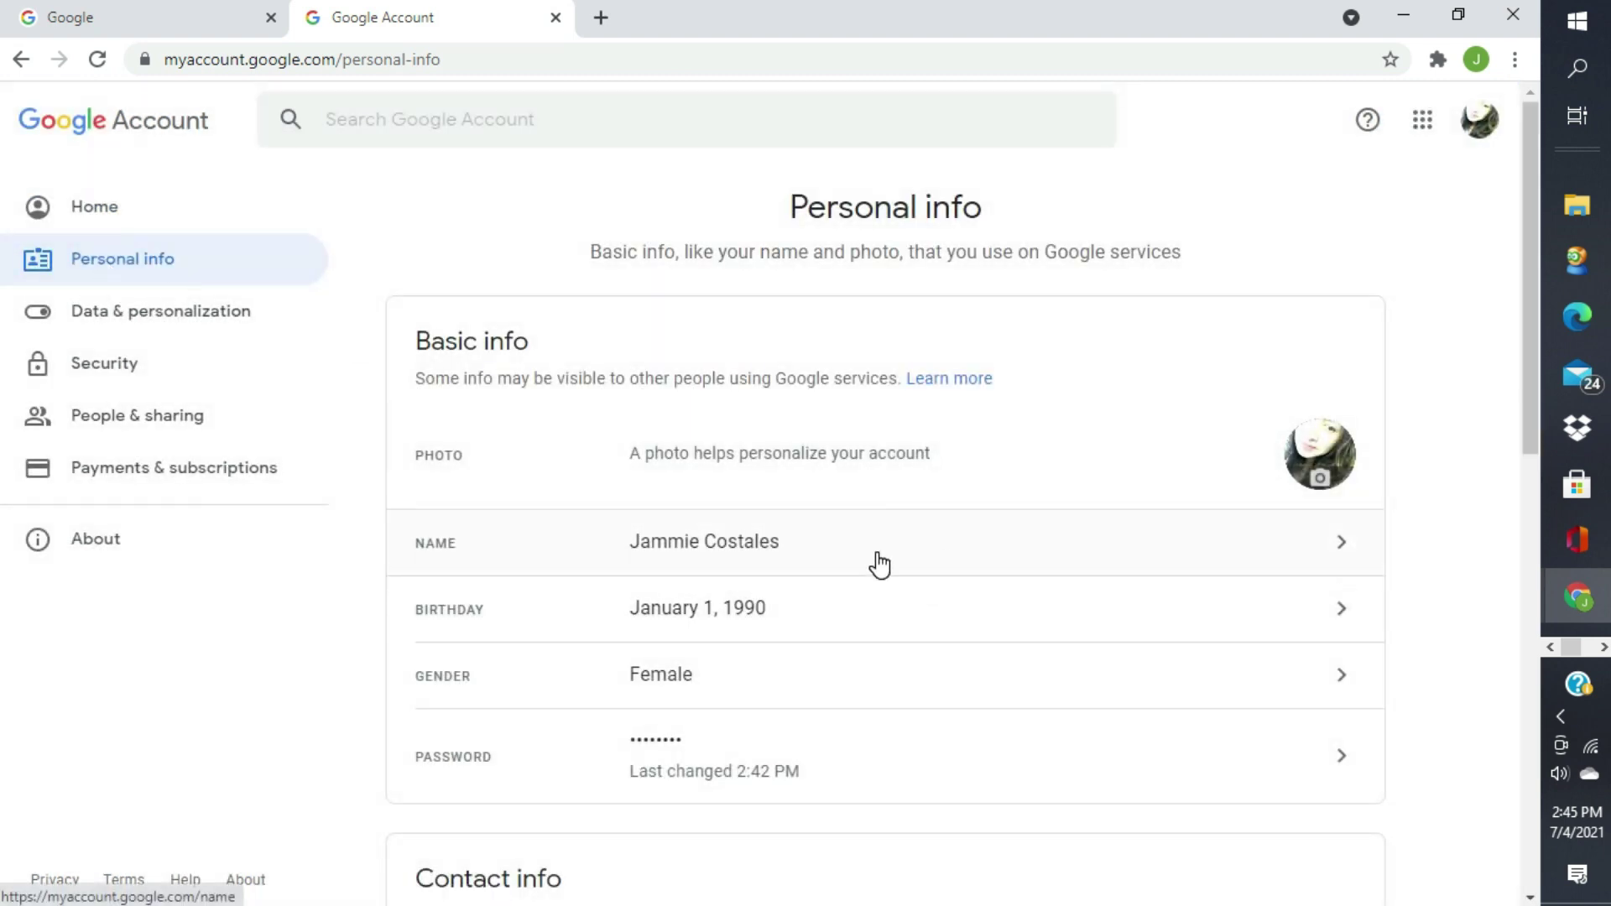
scroll(883, 561, "down", 8)
scroll(860, 539, "up", 3)
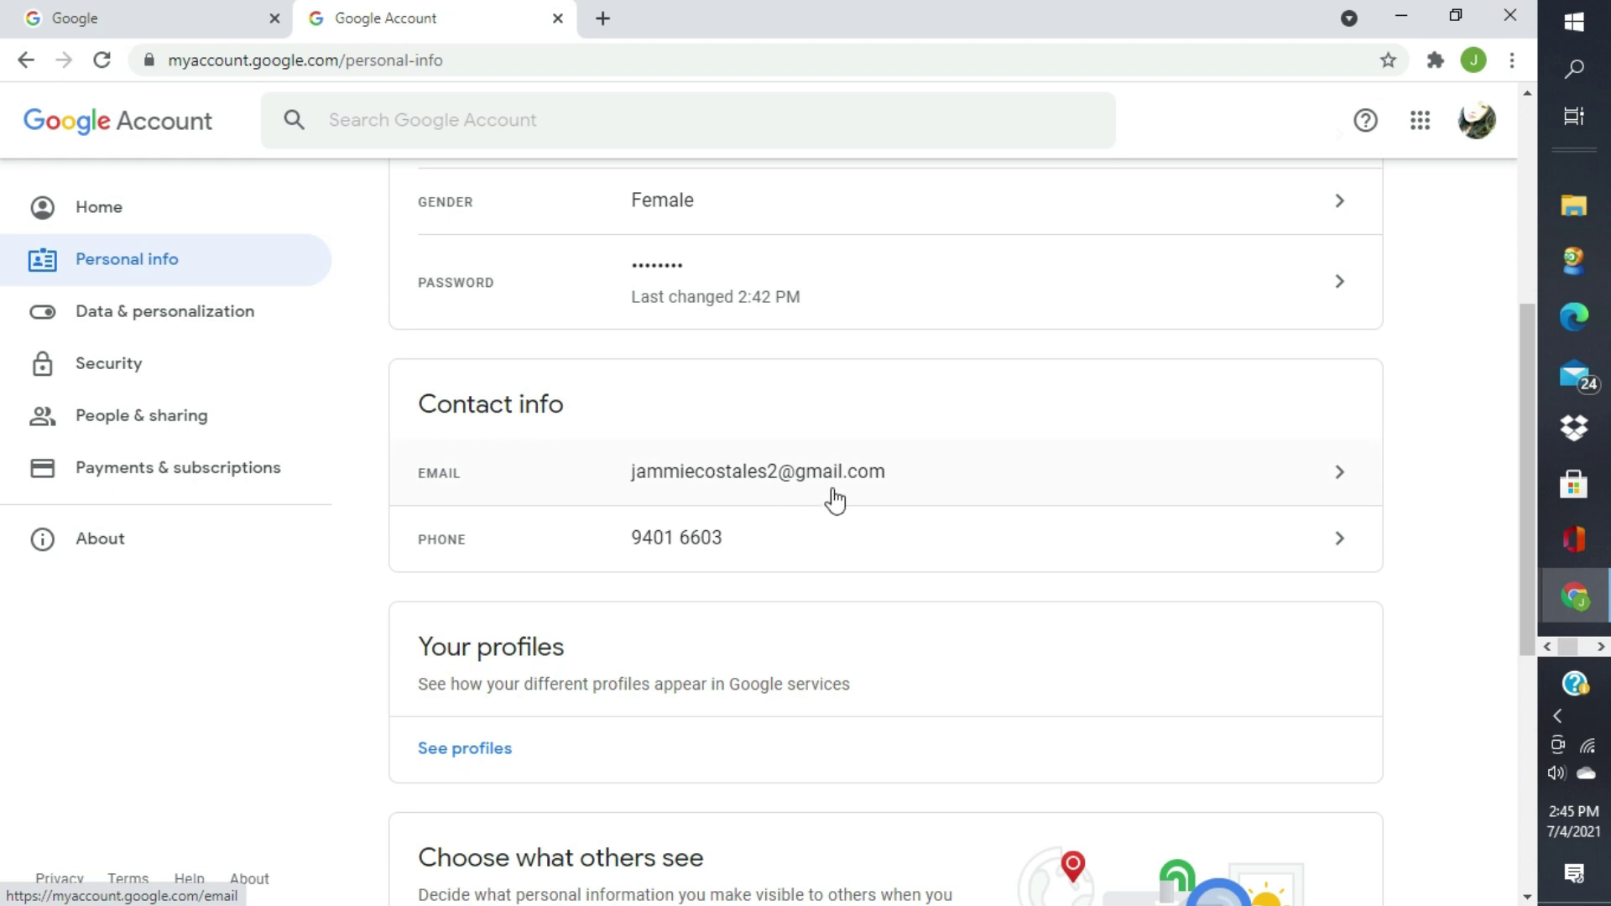
scroll(873, 586, "down", 6)
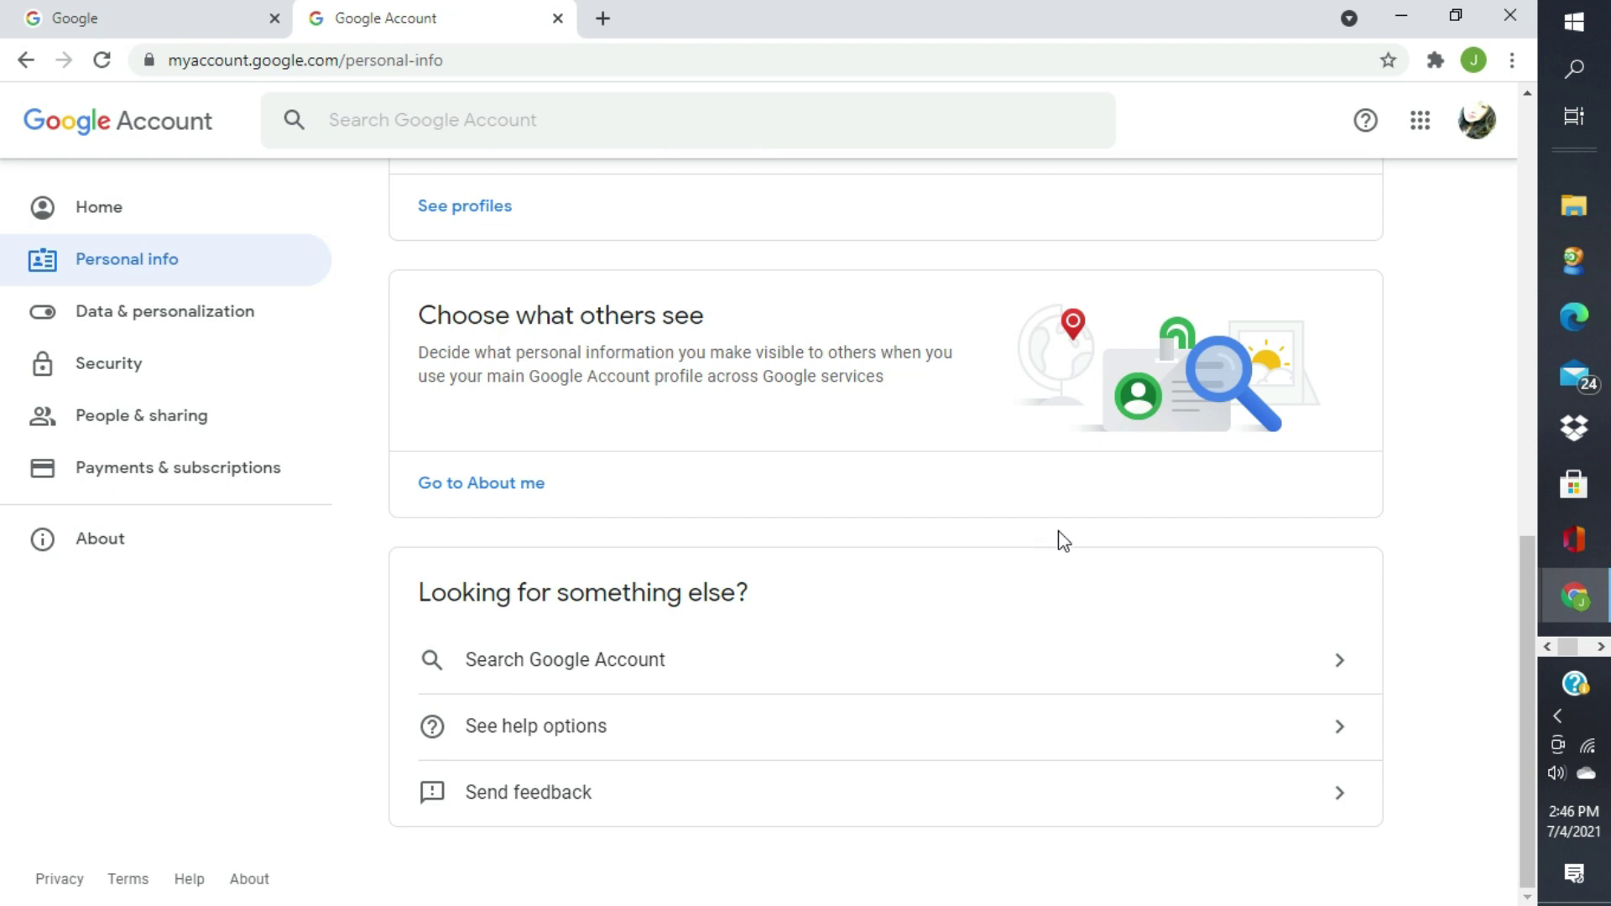
scroll(1060, 541, "up", 12)
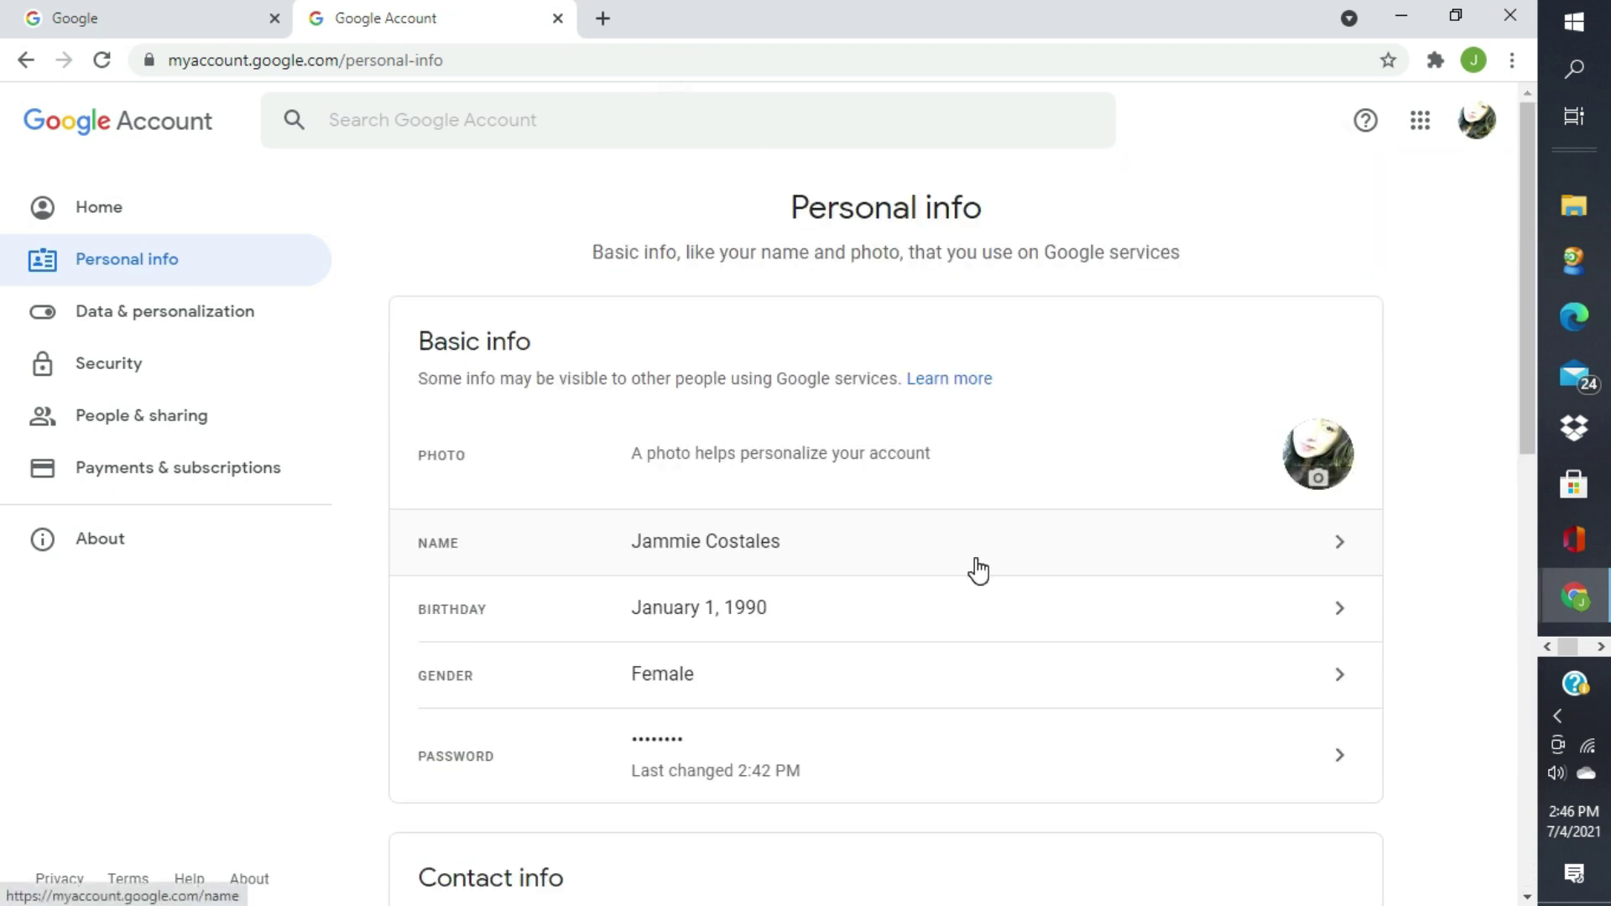